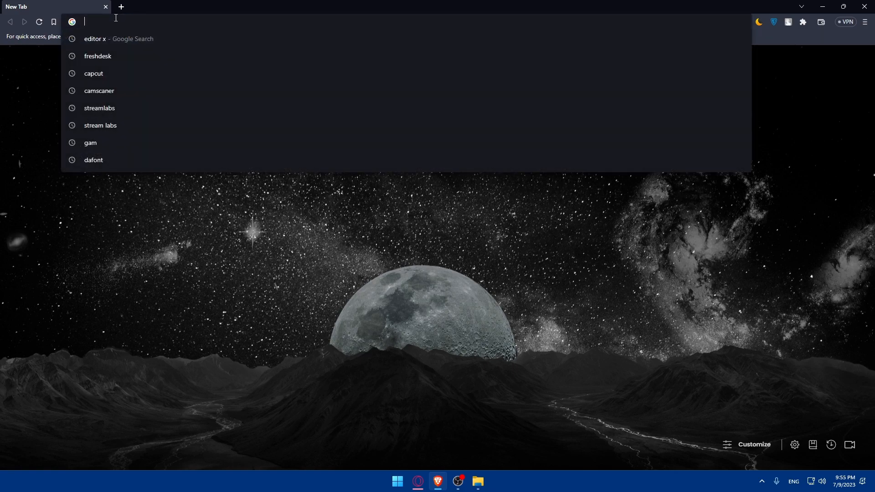
Go to editorx.com and open the Mromix site in the website editor
text(orx.com)
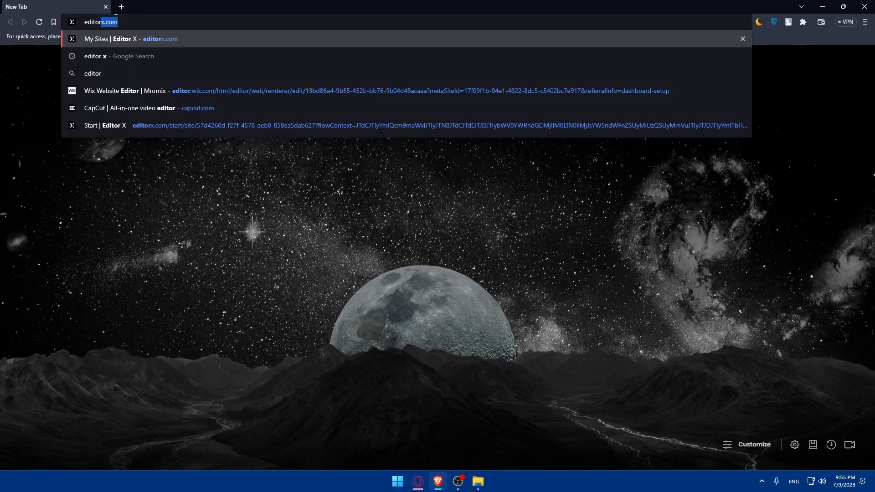
key(Return)
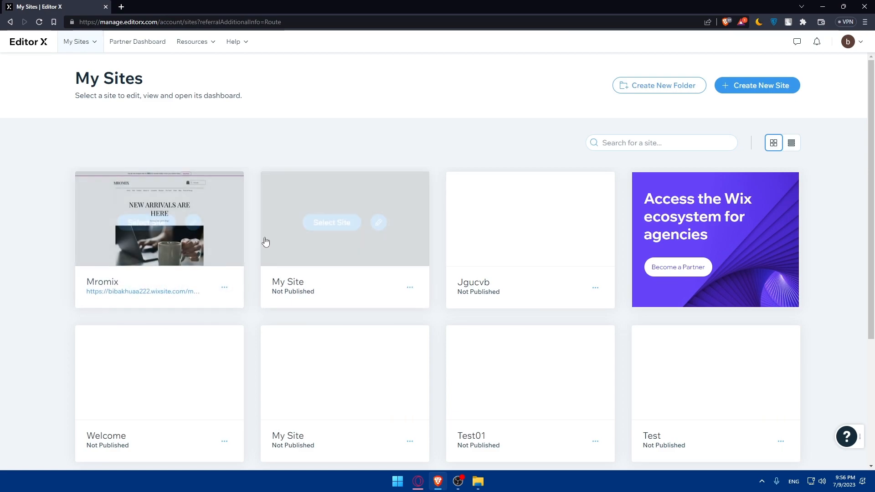
click(193, 218)
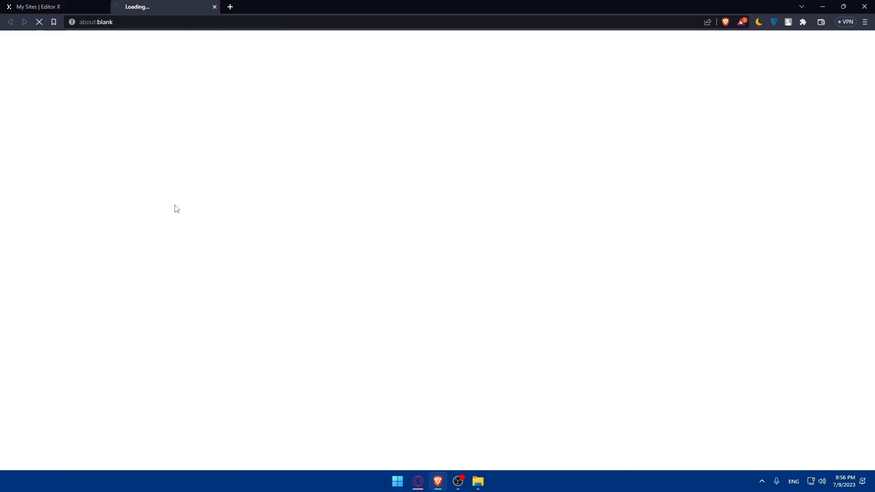
click(64, 6)
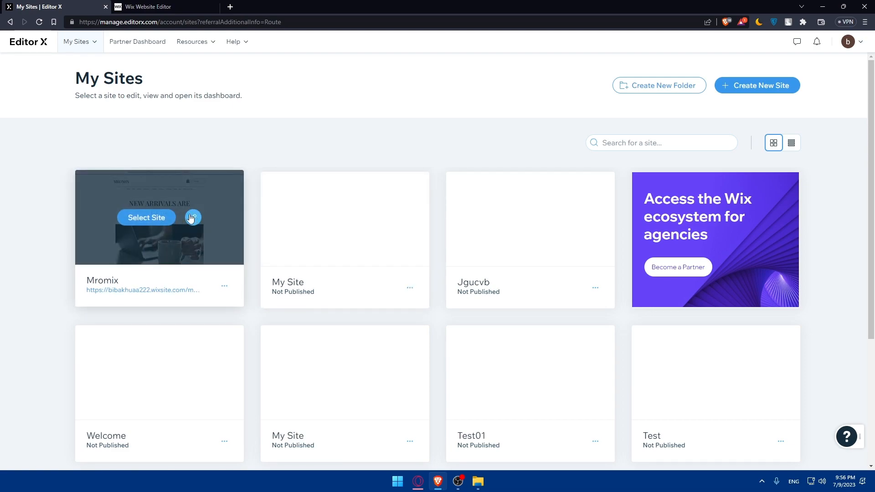
click(178, 5)
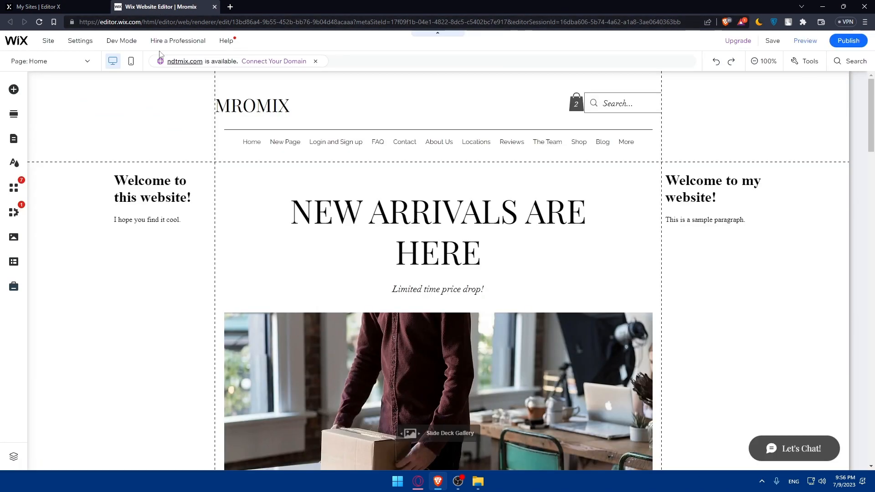
mouse_move(165, 36)
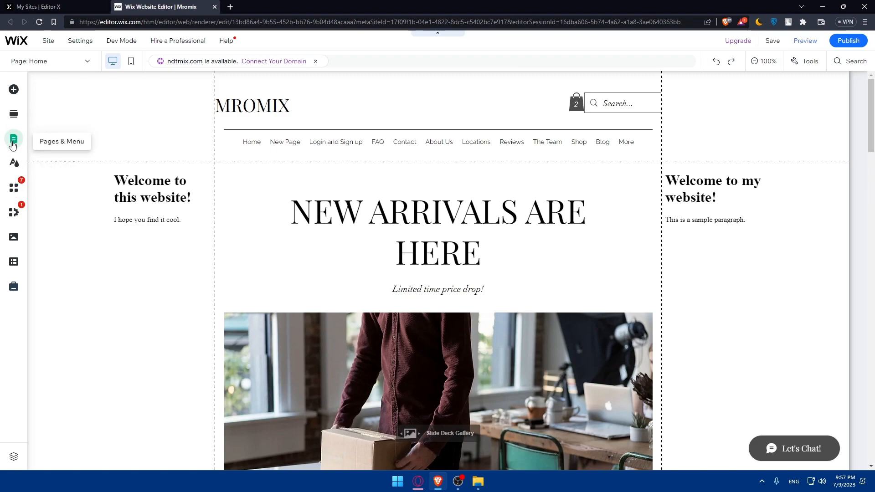
Examine the site's page groups, from Site Menu and Signup & Login to Members Area and Bookings Pages, and the full site menu list
click(12, 144)
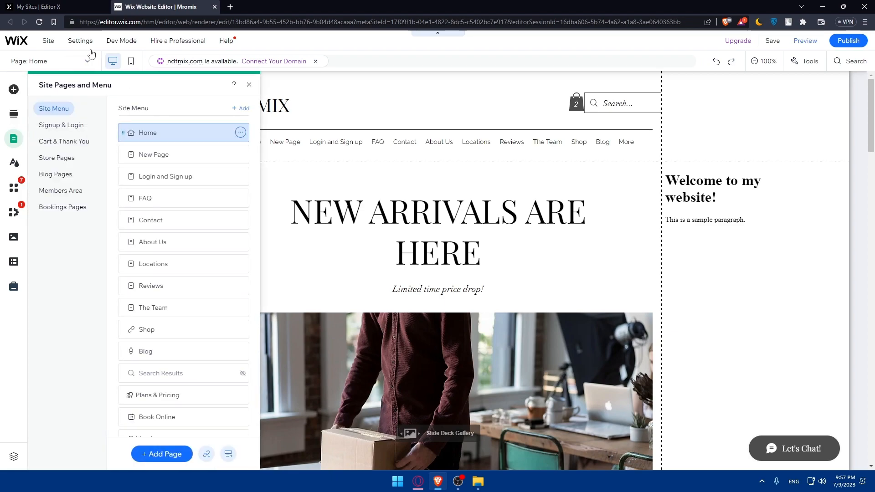
click(63, 125)
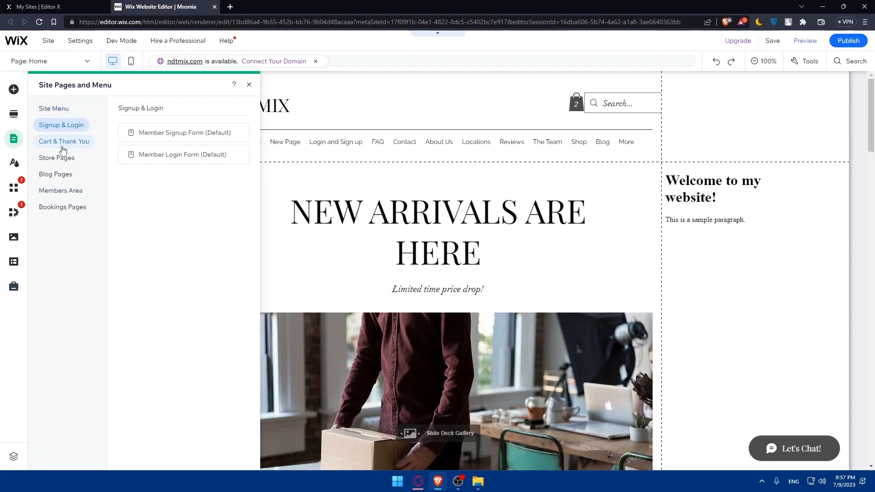
click(66, 142)
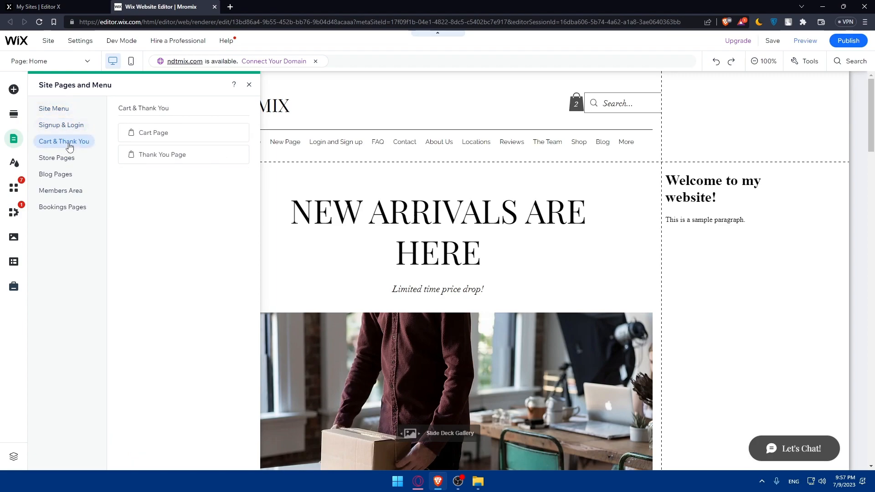
click(63, 158)
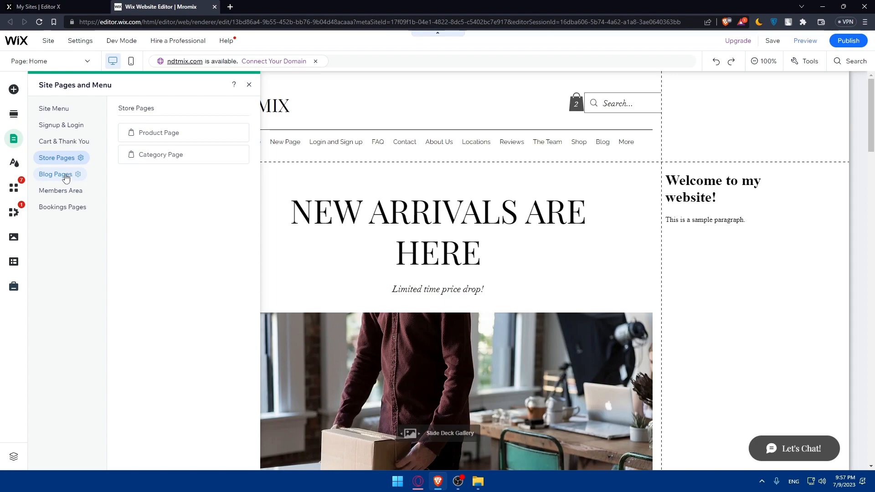
click(63, 175)
click(61, 191)
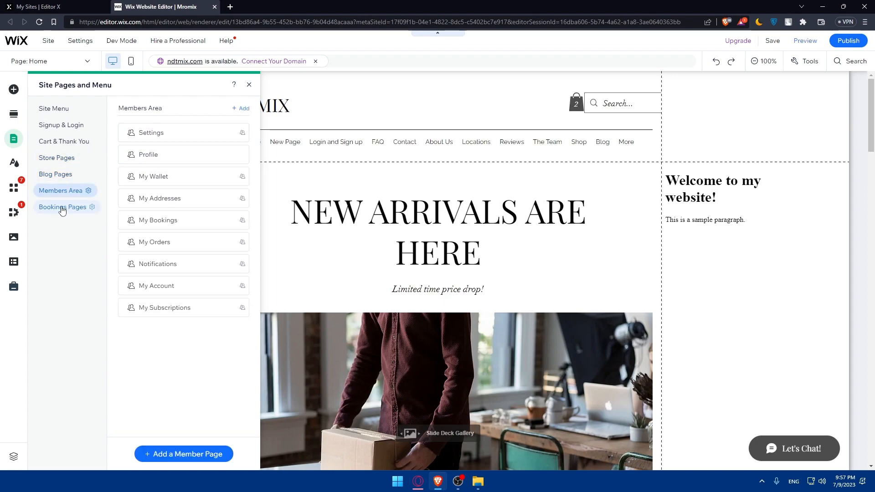
click(64, 208)
click(52, 109)
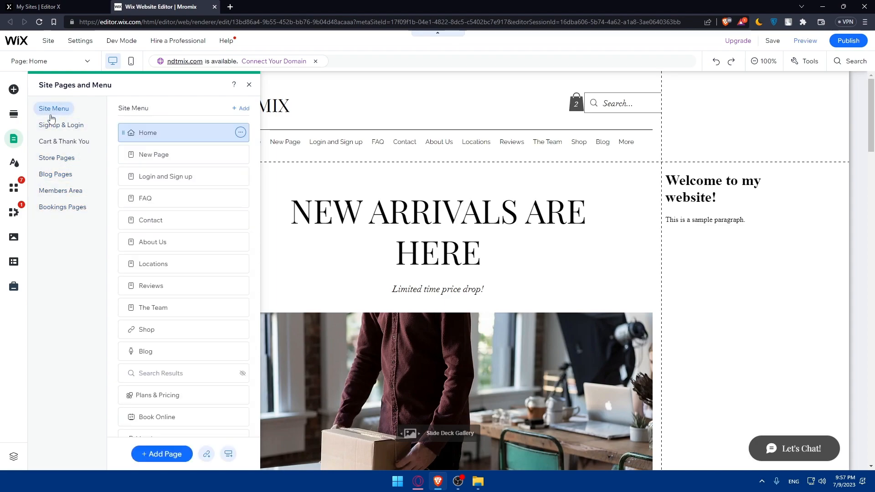
click(60, 208)
click(49, 110)
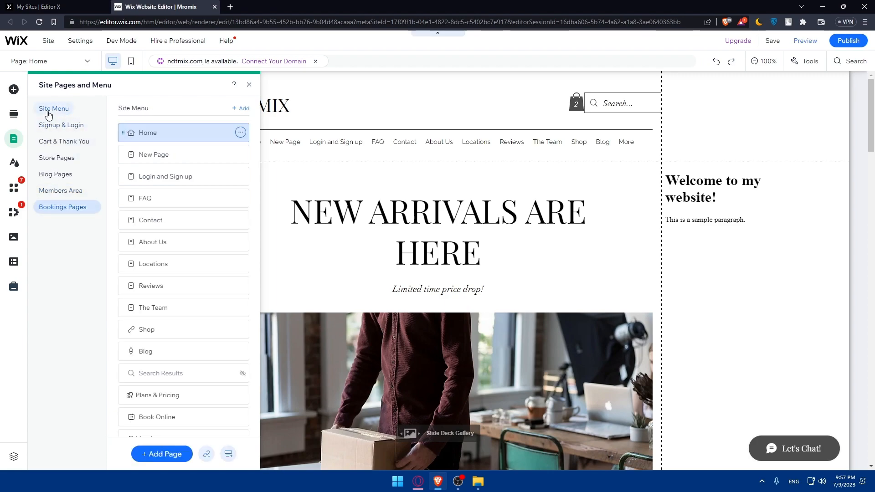
click(74, 125)
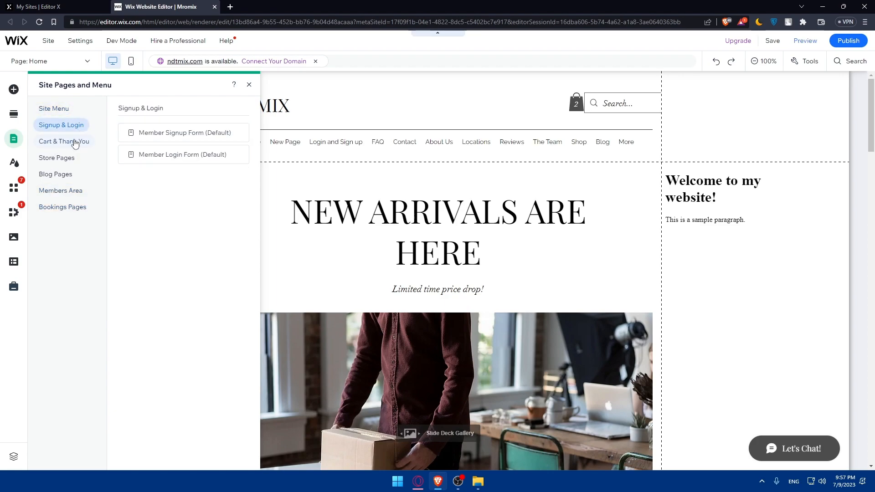
click(55, 110)
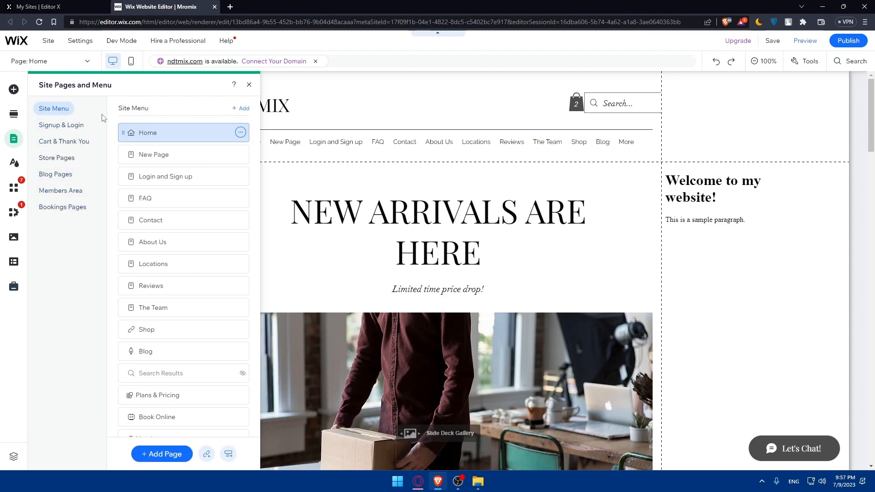
scroll(164, 155, down, 1)
scroll(166, 167, up, 1)
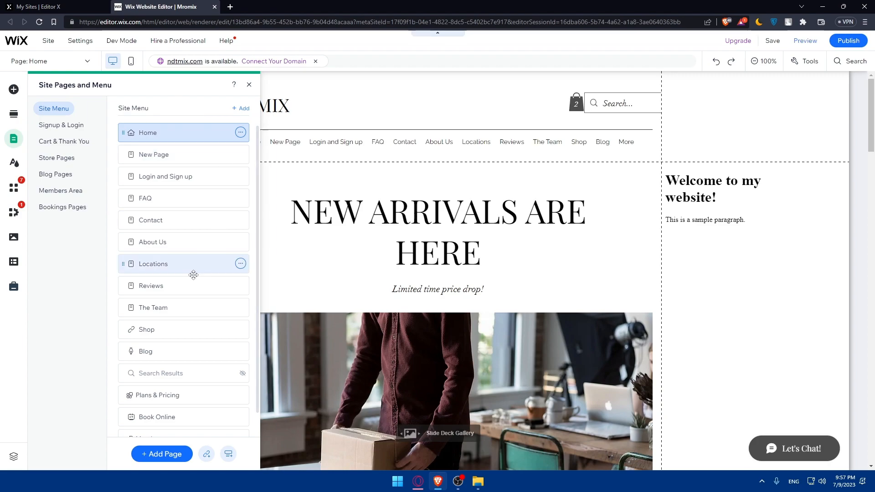
scroll(192, 283, down, 1)
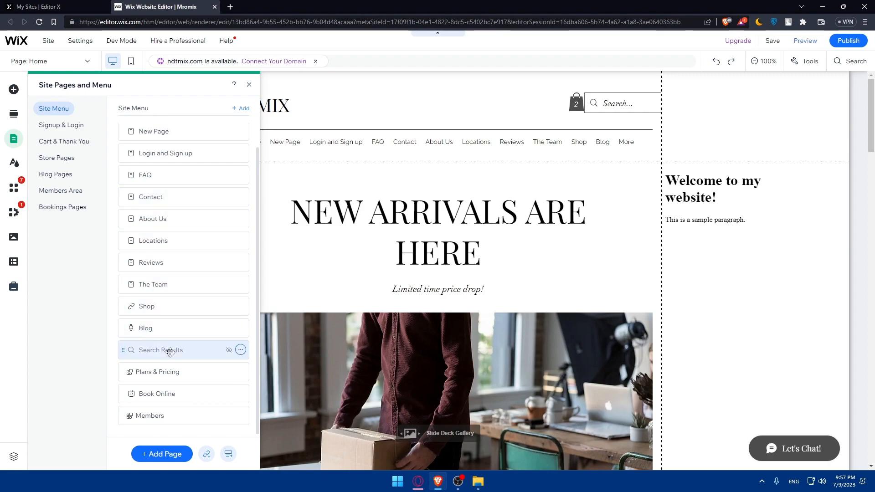
scroll(178, 202, up, 1)
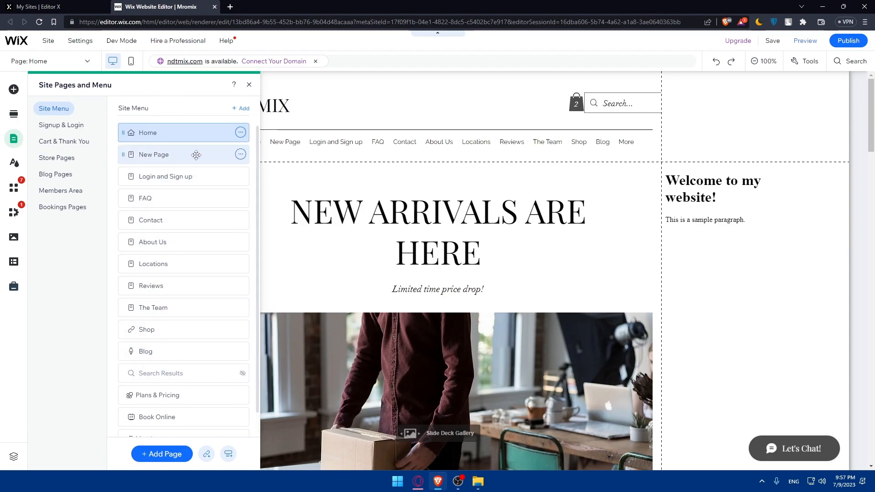
Add a blank page to the site menu and name it "test"
click(245, 111)
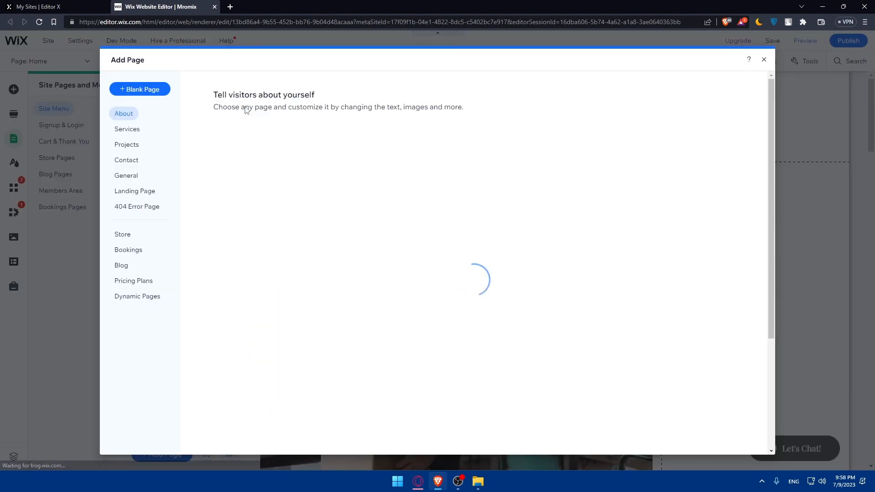
scroll(286, 211, down, 5)
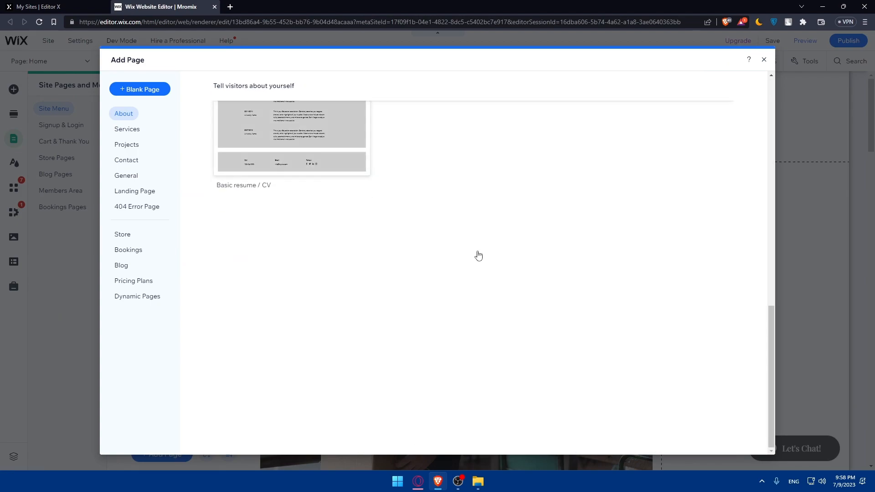
scroll(350, 266, down, 10)
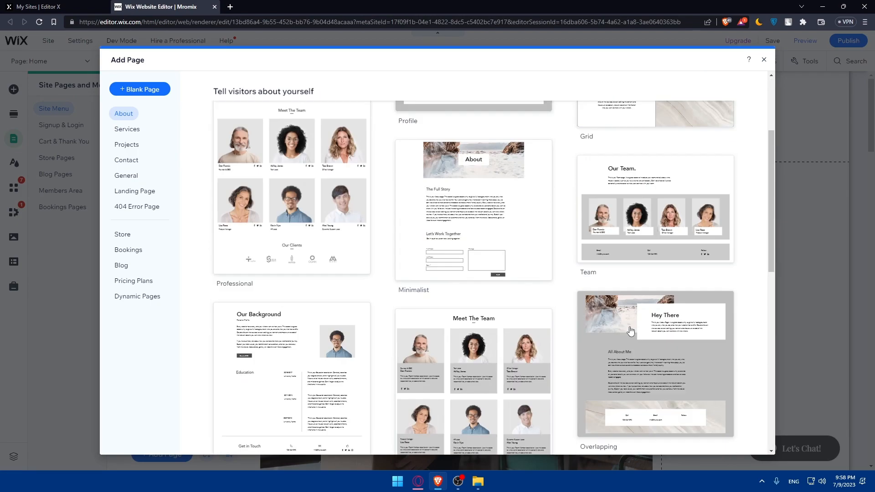
scroll(450, 150, up, 13)
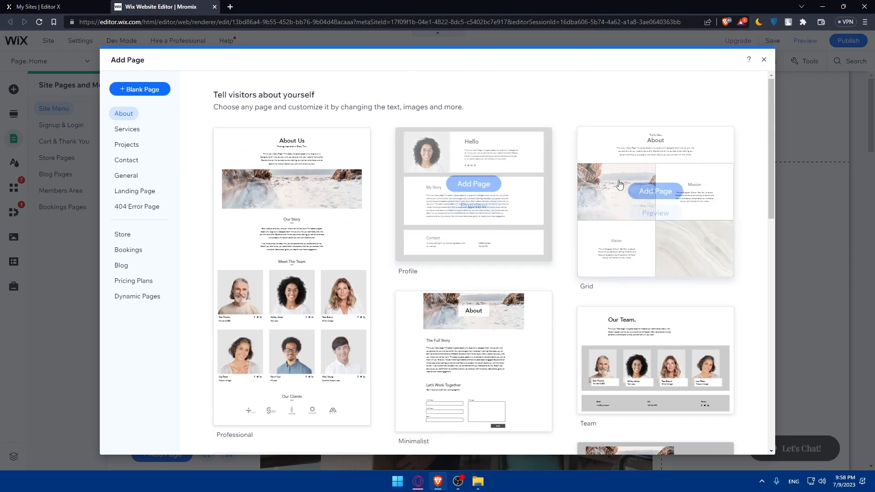
click(136, 90)
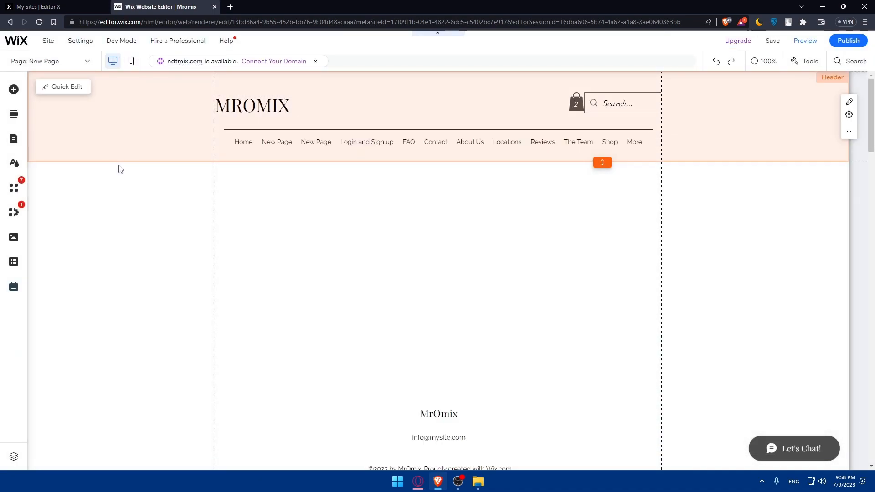
text(test)
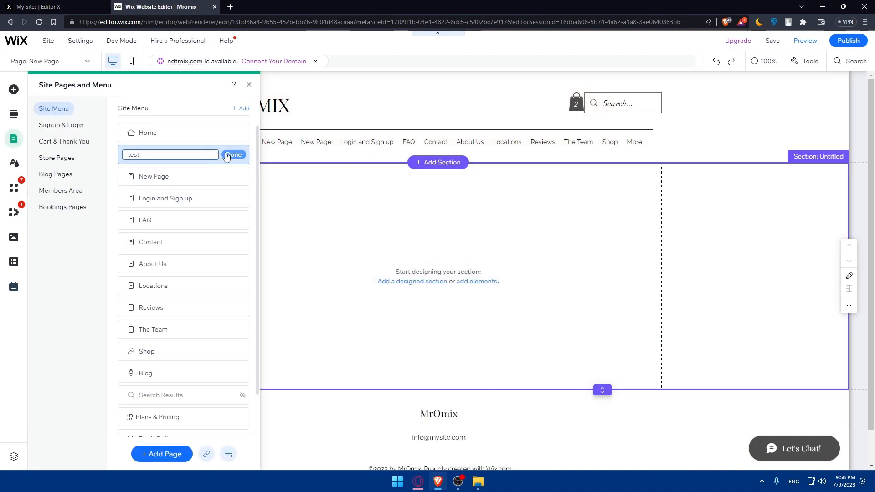
click(234, 154)
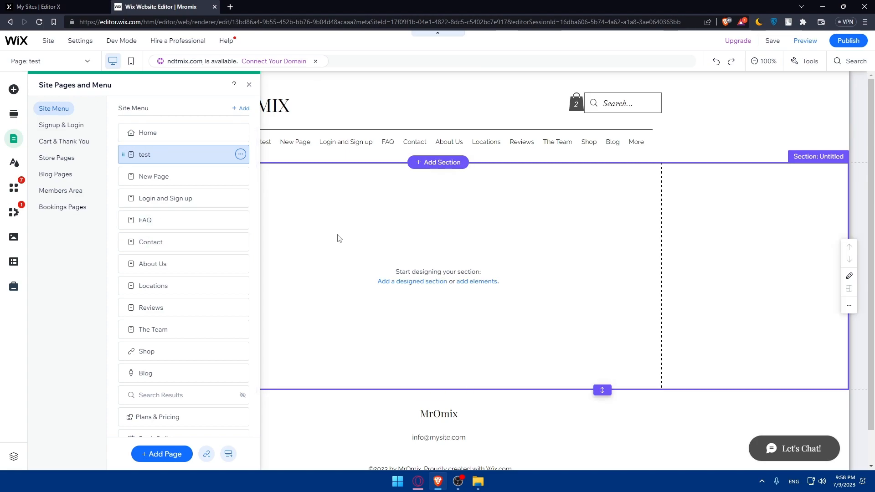
Look through the Image, Button, Strip, Decorative, Box and Gallery categories of elements that can be added
click(13, 90)
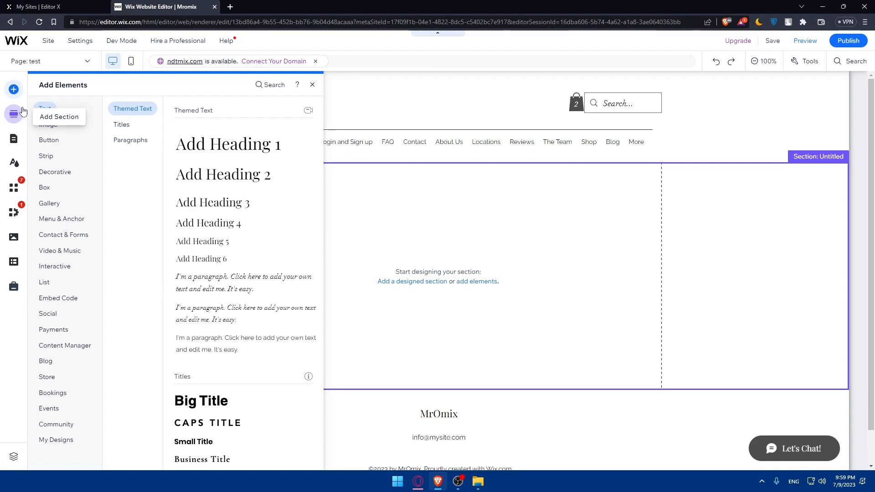
click(56, 127)
click(49, 140)
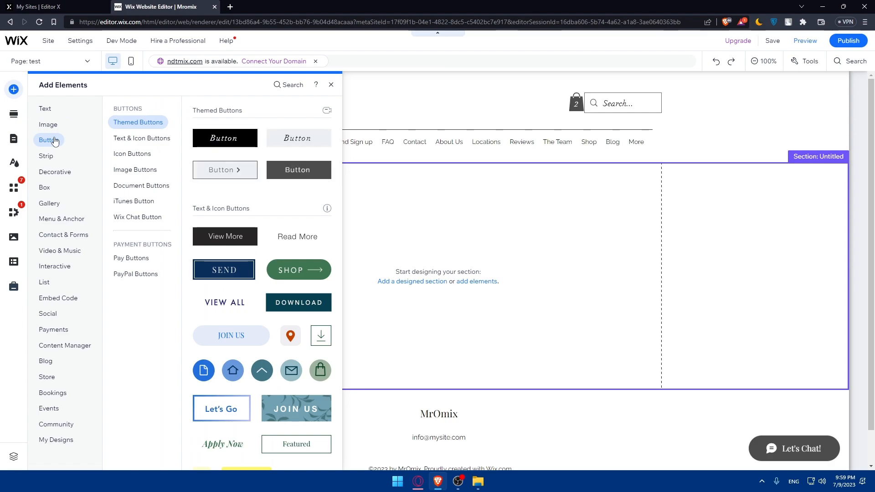
click(48, 156)
click(52, 172)
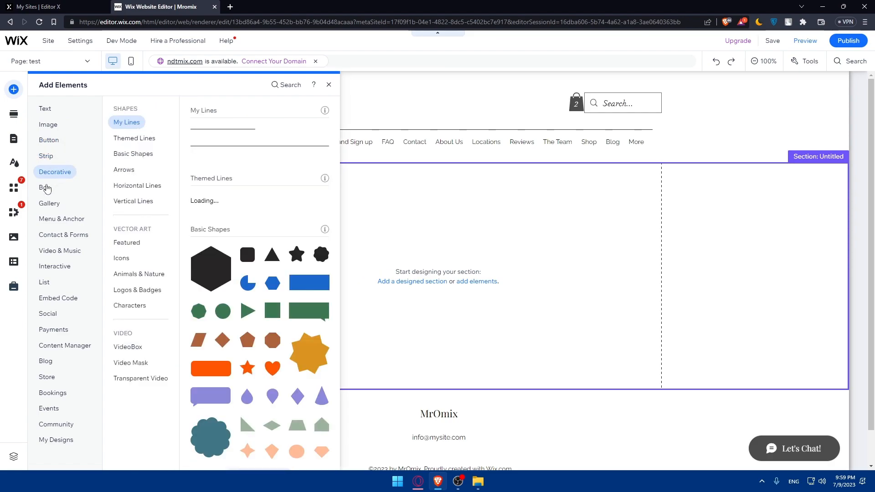
click(45, 189)
click(48, 203)
Add the plain-text vertical menu, the first Vertical Menus design, to the empty section of the test page and review its entries
click(53, 220)
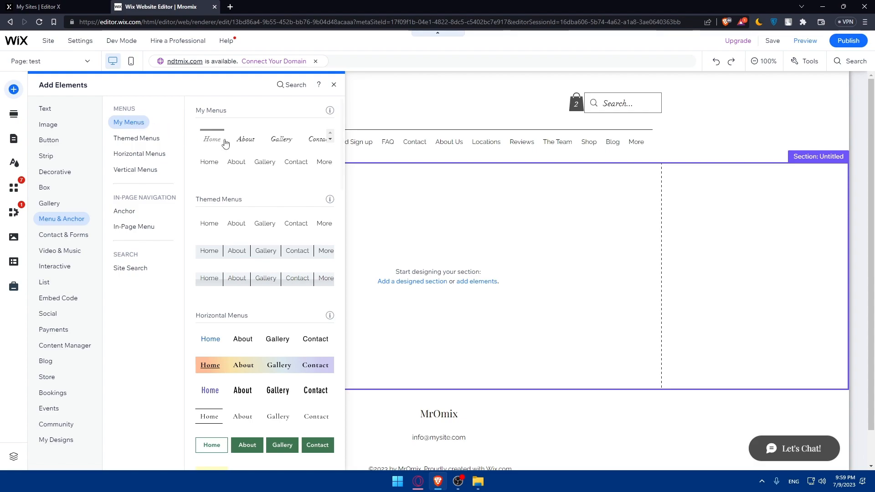
scroll(265, 178, down, 10)
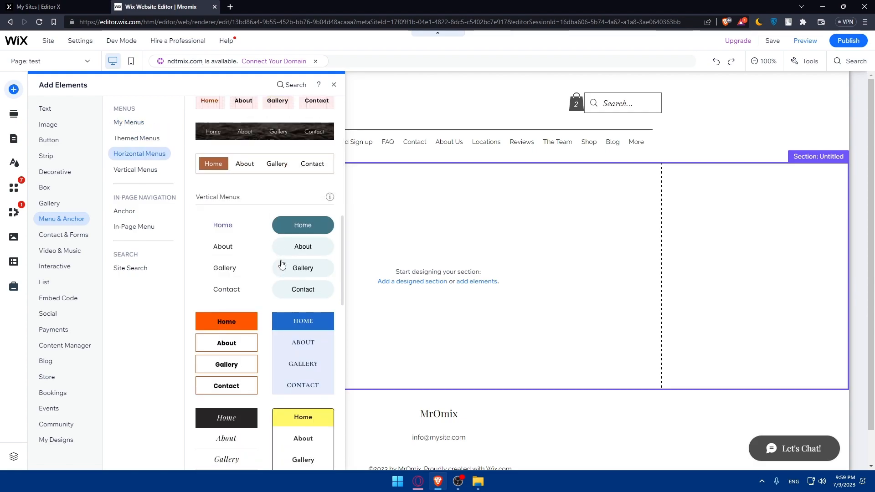
scroll(252, 254, up, 2)
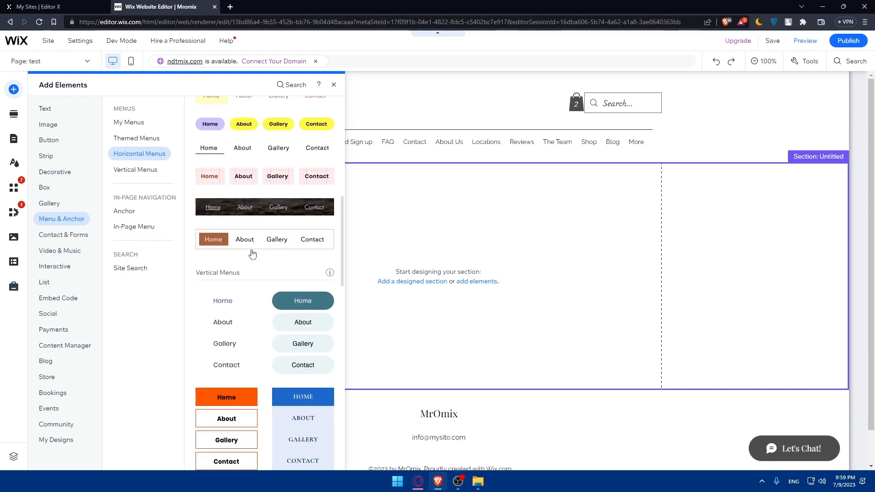
scroll(232, 278, up, 2)
scroll(228, 297, down, 4)
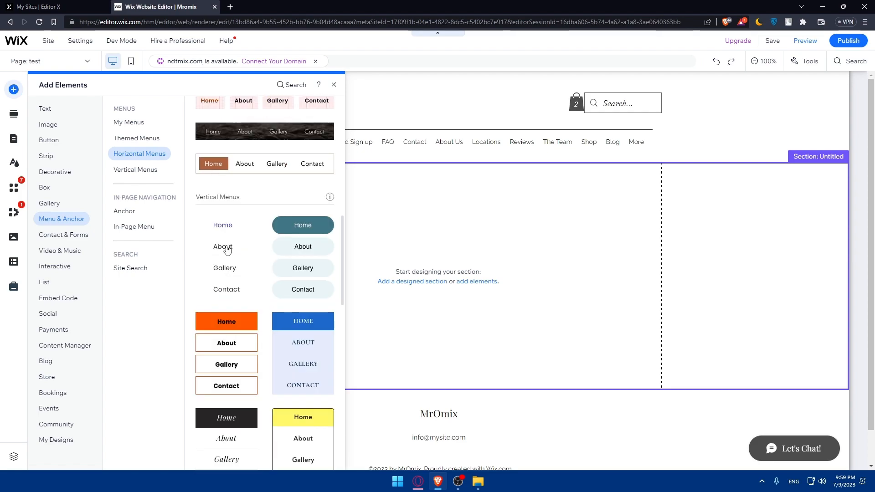
click(229, 232)
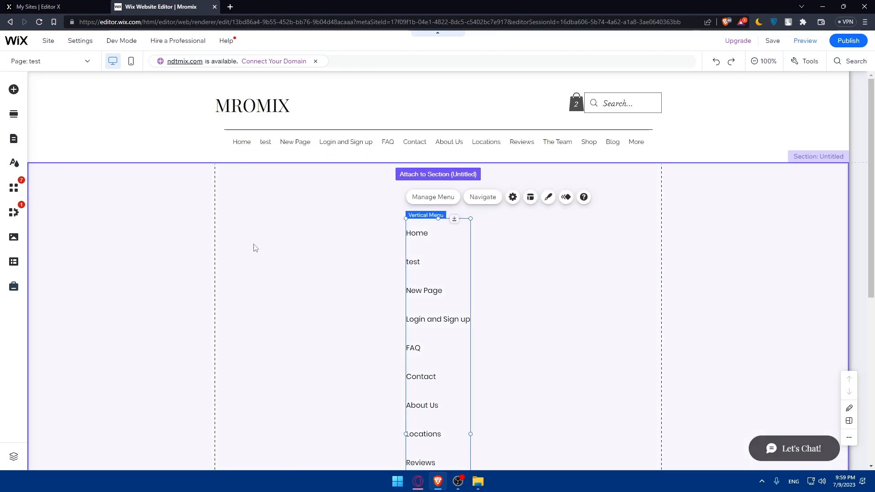
scroll(331, 248, down, 7)
scroll(430, 269, up, 6)
scroll(430, 273, down, 5)
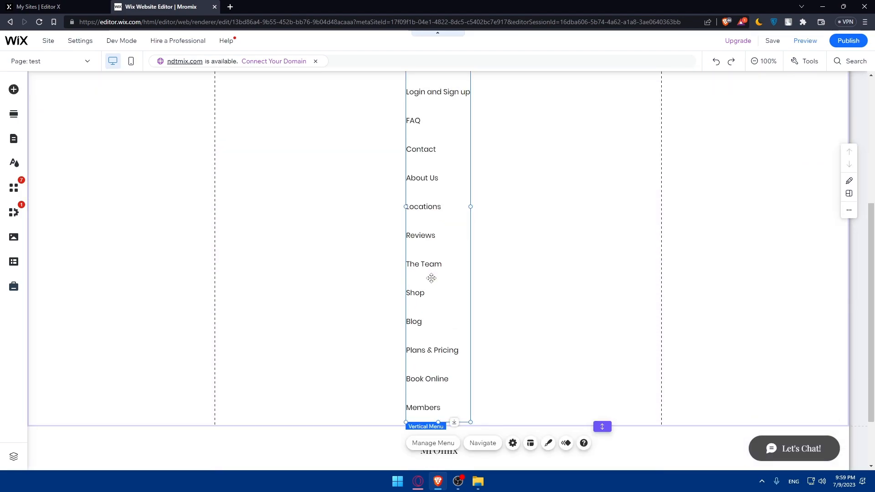
scroll(430, 274, up, 5)
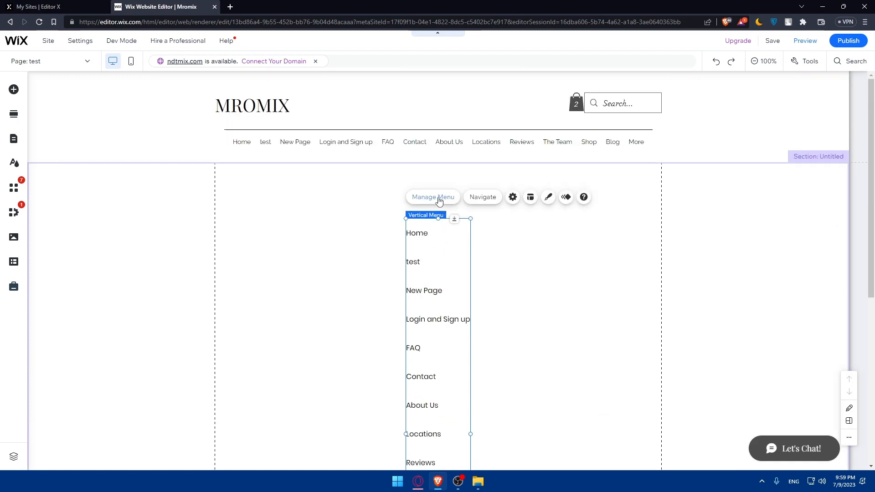
Delete the page named New Page from the site menu
click(439, 201)
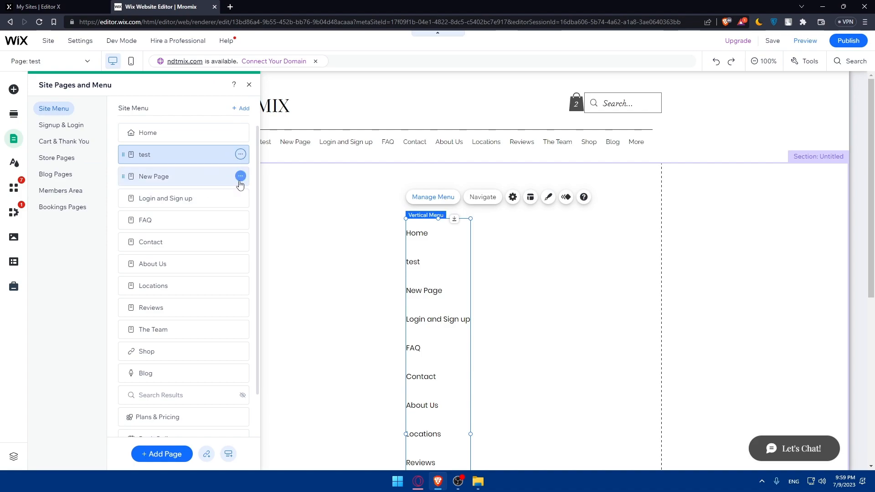
click(240, 180)
click(276, 336)
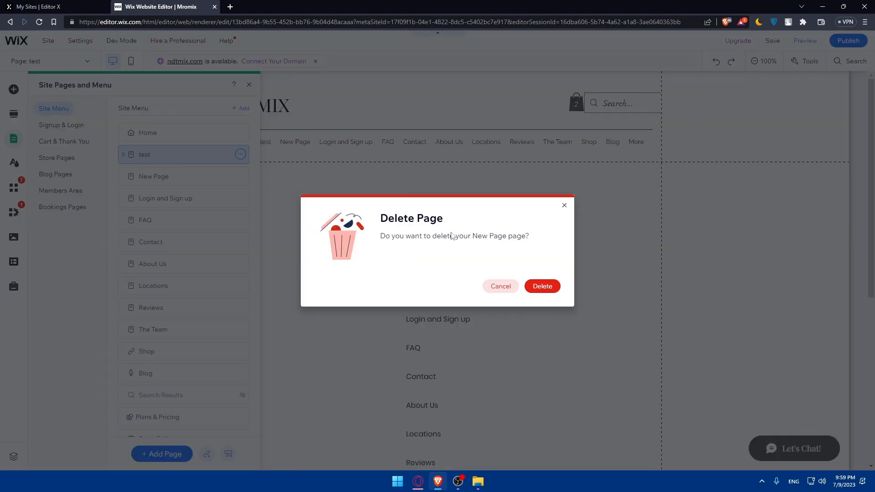
click(531, 286)
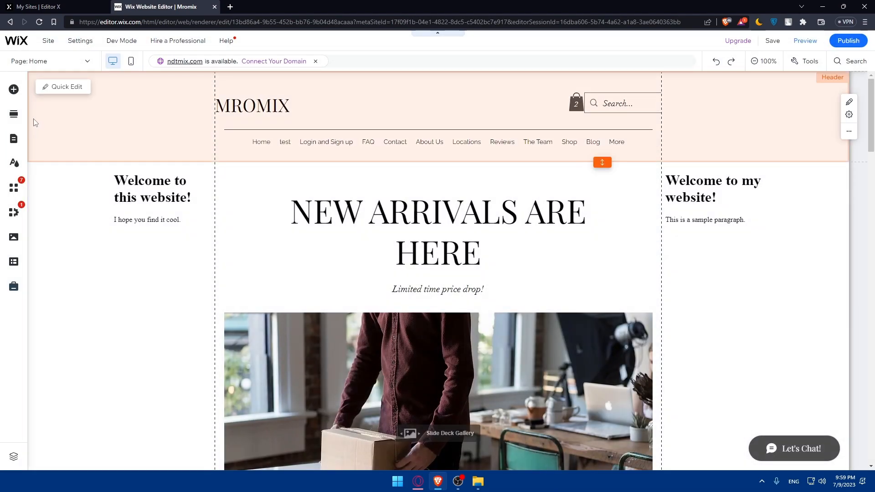
Check the vertical menu's advanced settings on the test page and try the menu's page links in the site preview
click(14, 138)
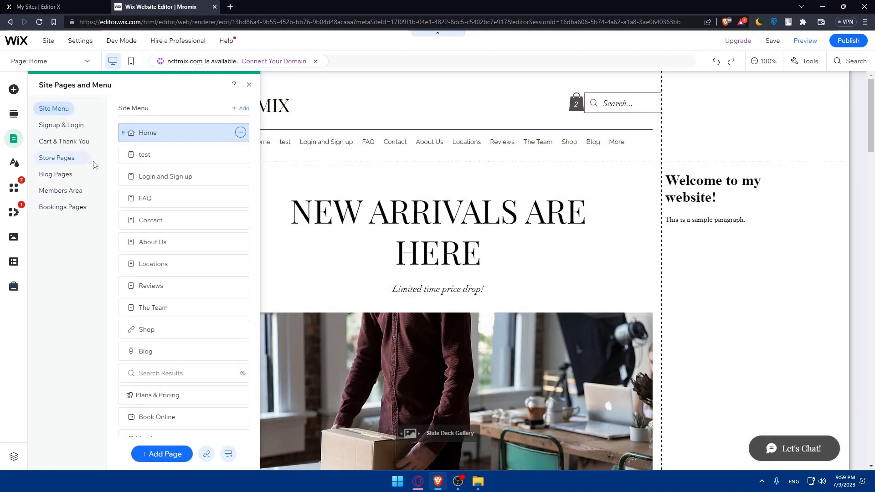
click(144, 155)
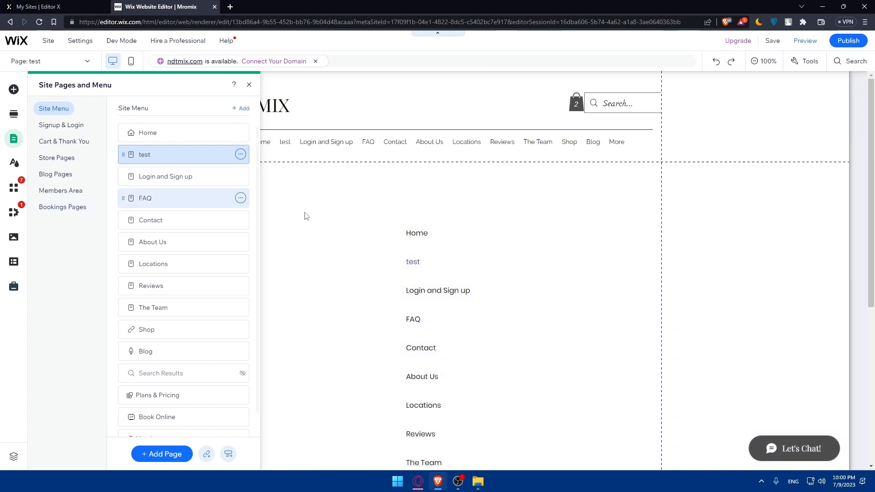
click(421, 266)
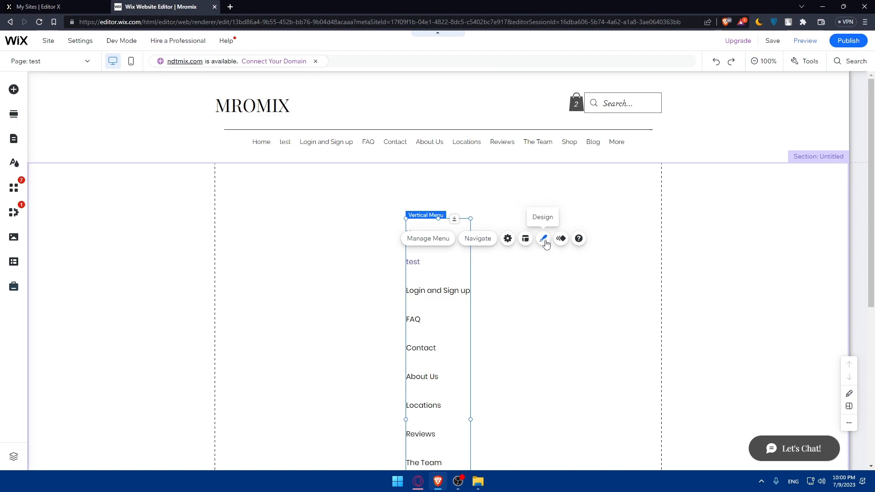
click(508, 238)
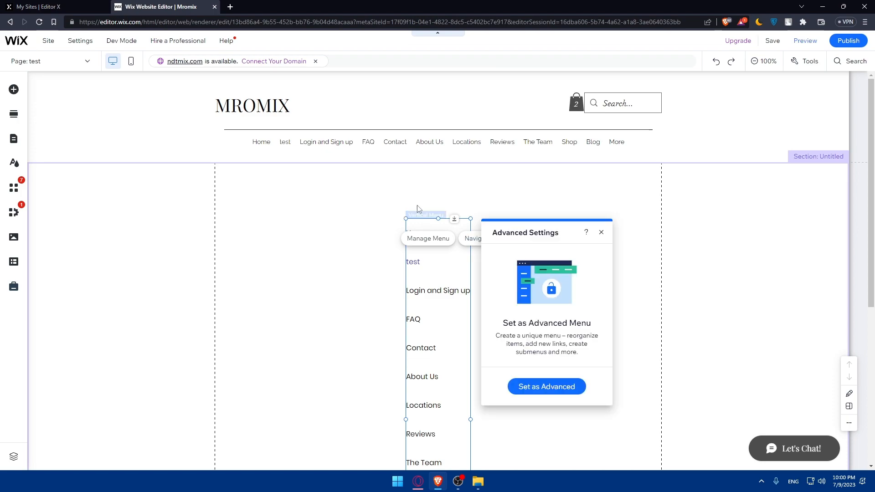
click(601, 234)
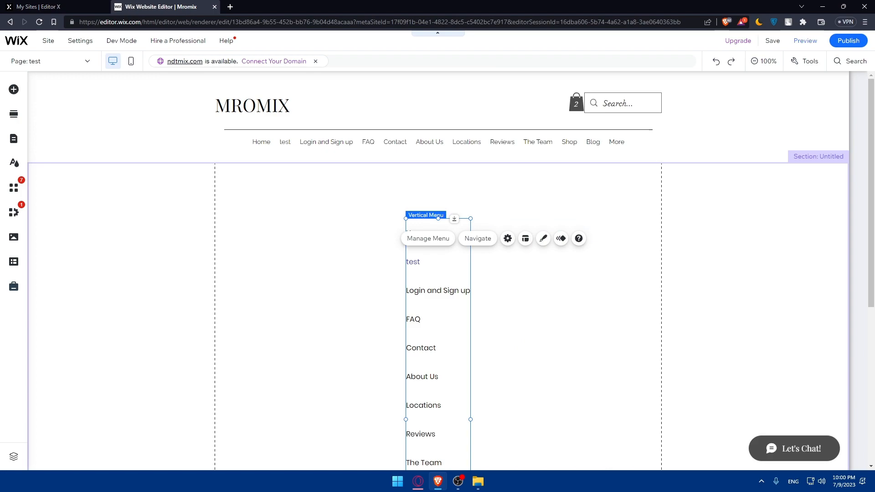
click(806, 41)
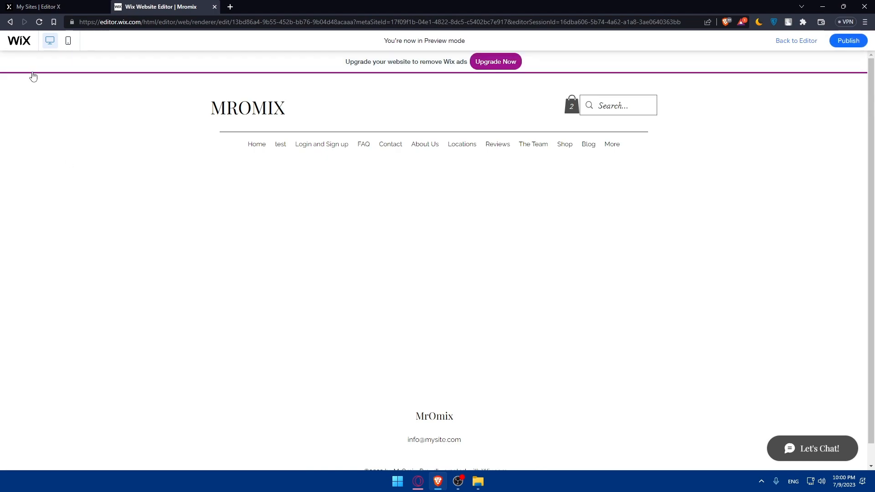
click(776, 42)
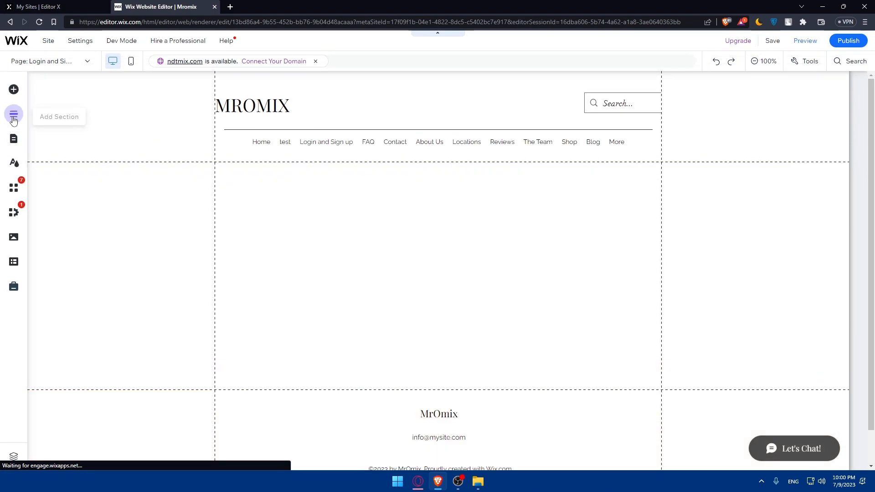
Delete the test page from the site menu and close the site pages list
click(13, 138)
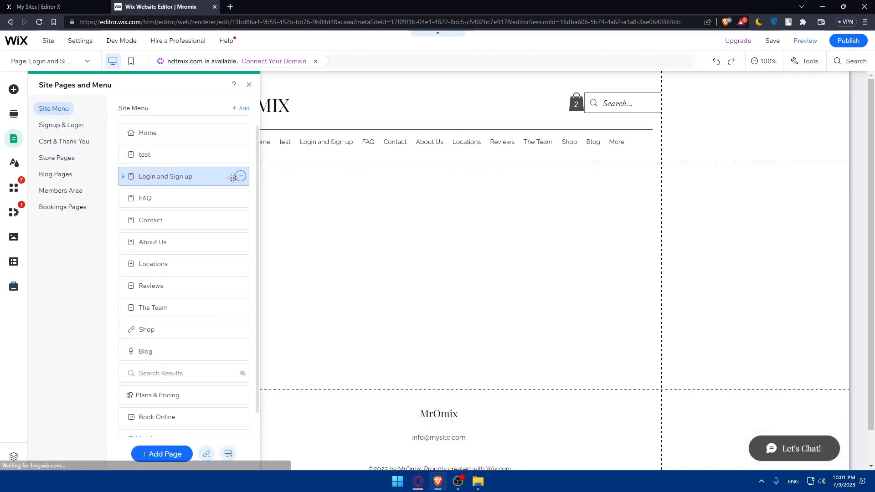
click(241, 154)
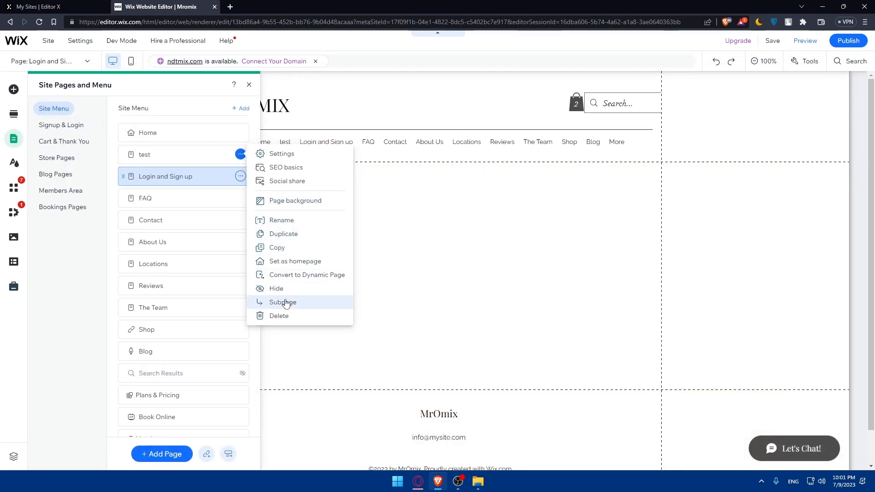
click(279, 316)
click(542, 288)
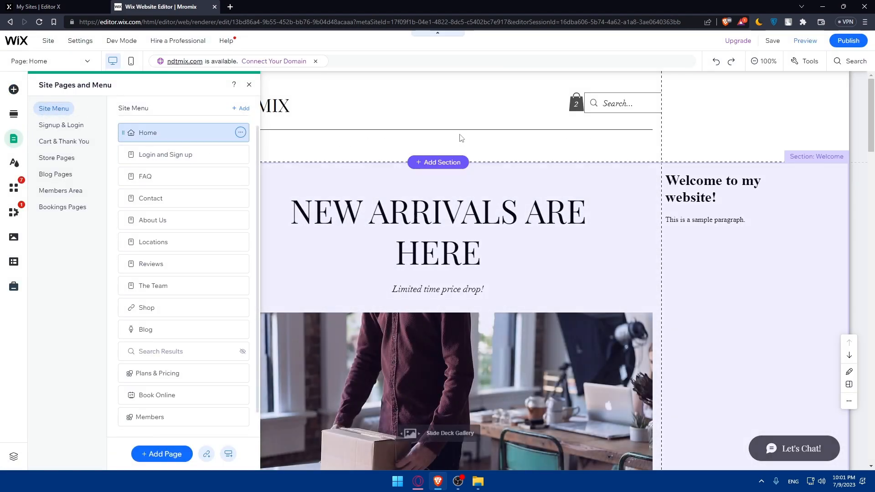
click(461, 138)
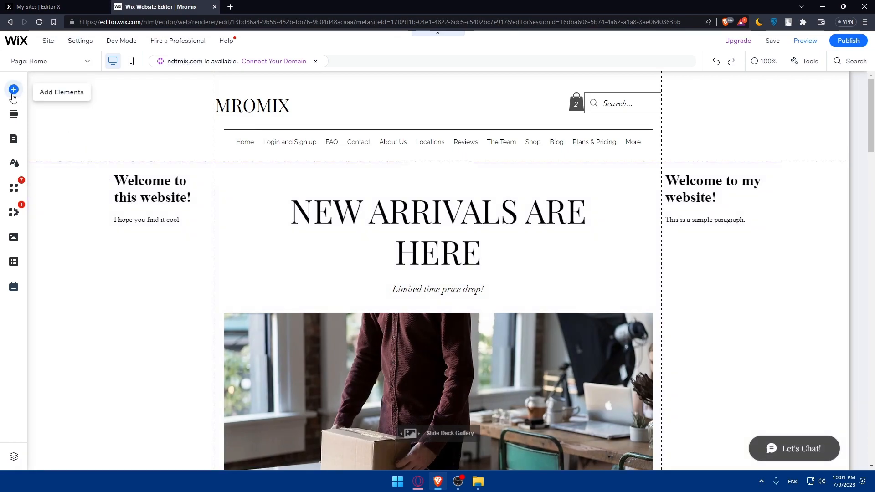
Look through the text elements that can be added: Themed Text, Titles and Paragraphs
click(13, 94)
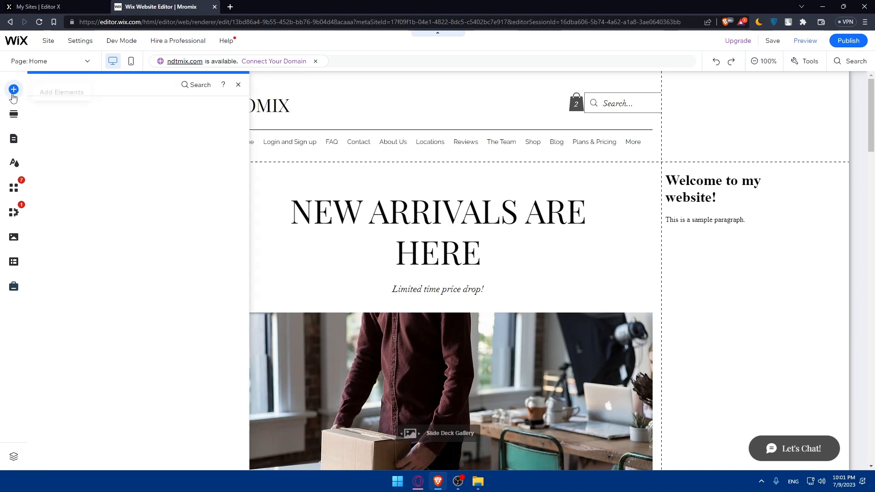
click(51, 111)
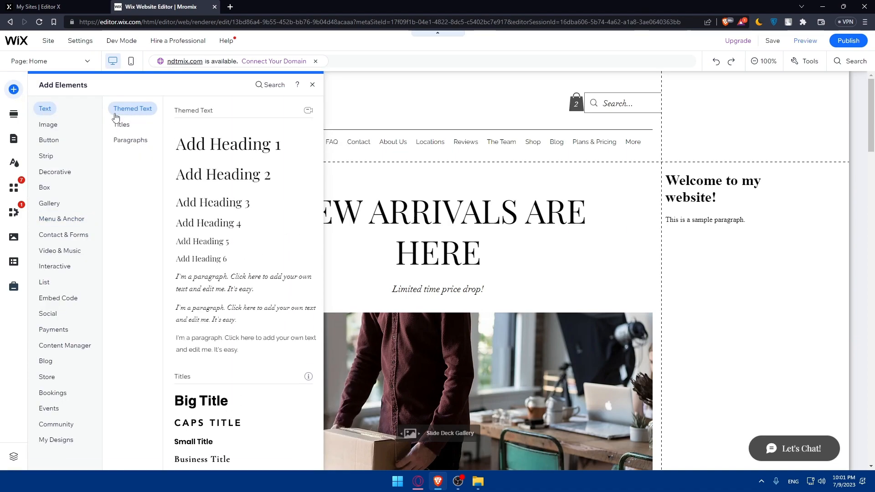
click(124, 125)
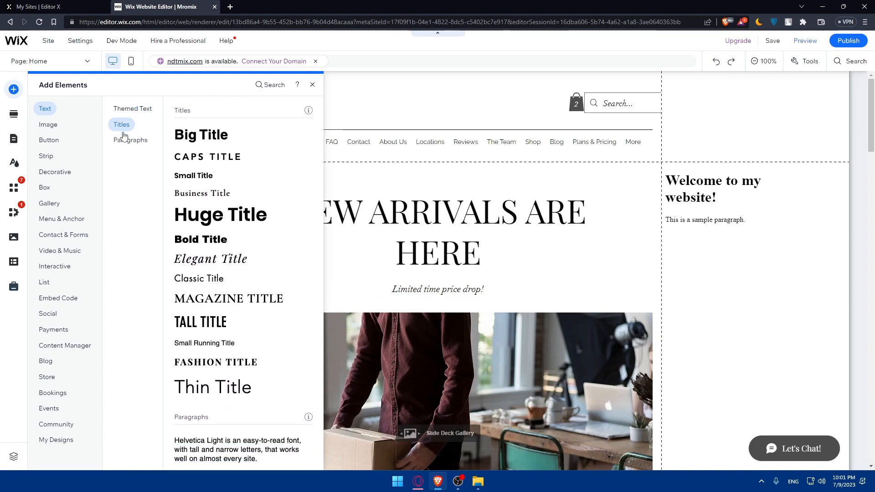
click(126, 142)
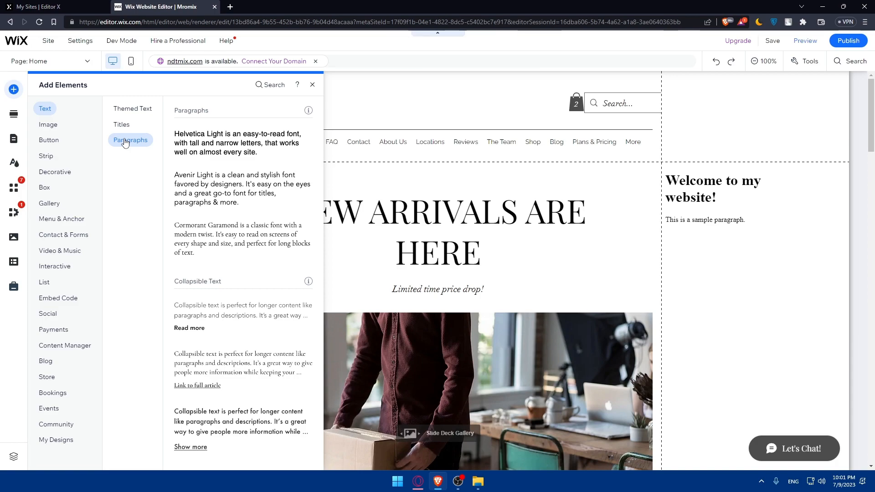
click(122, 126)
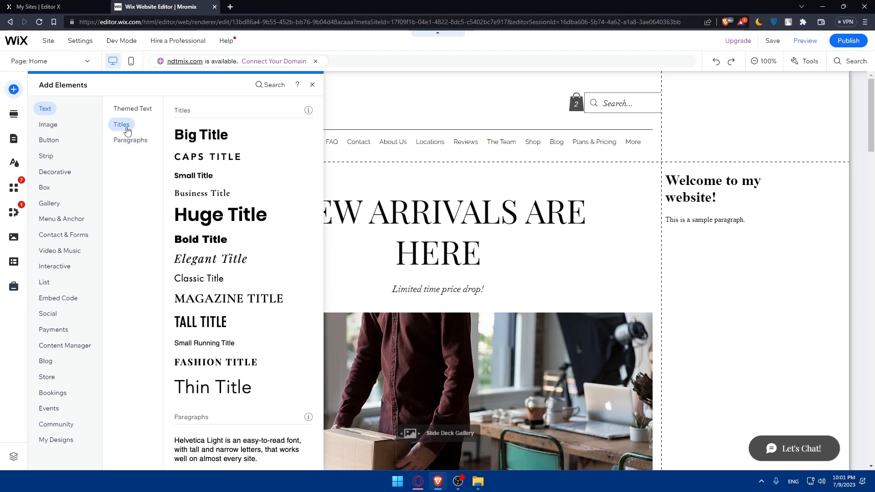
click(123, 113)
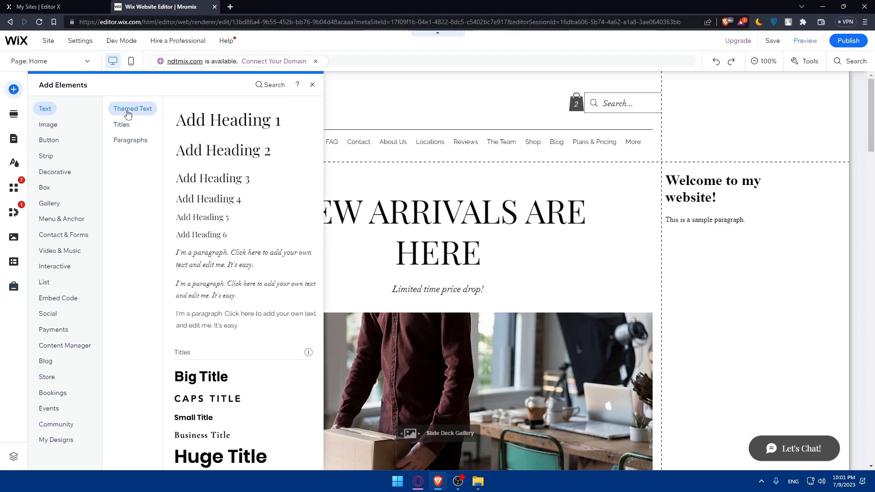
Look through the image options that can be added: Upload & Import, Free from Wix and Free Wix Illustrations
click(49, 126)
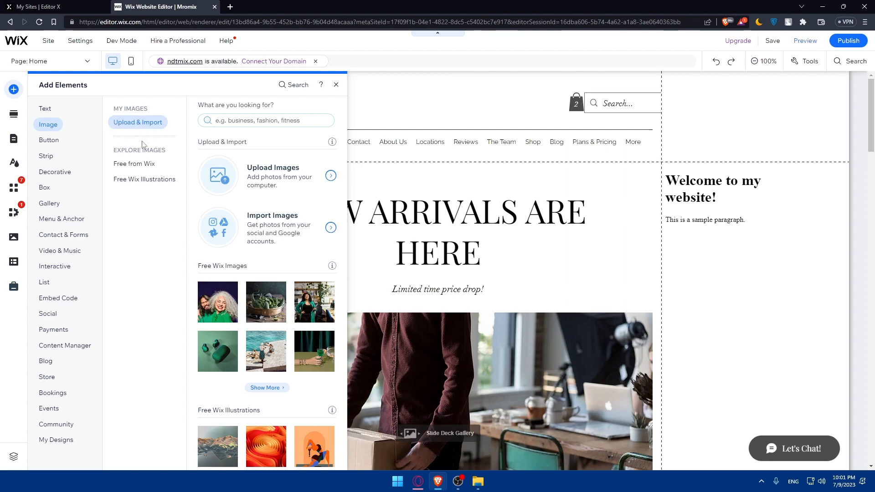
click(137, 165)
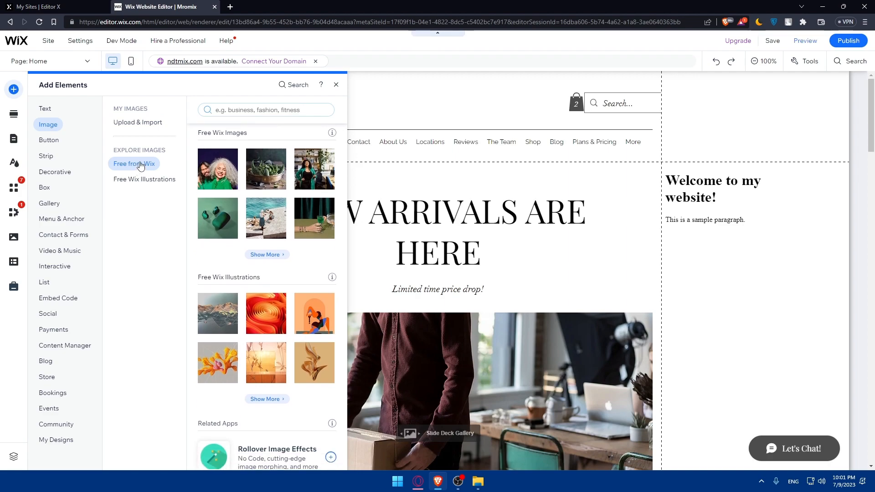
click(142, 182)
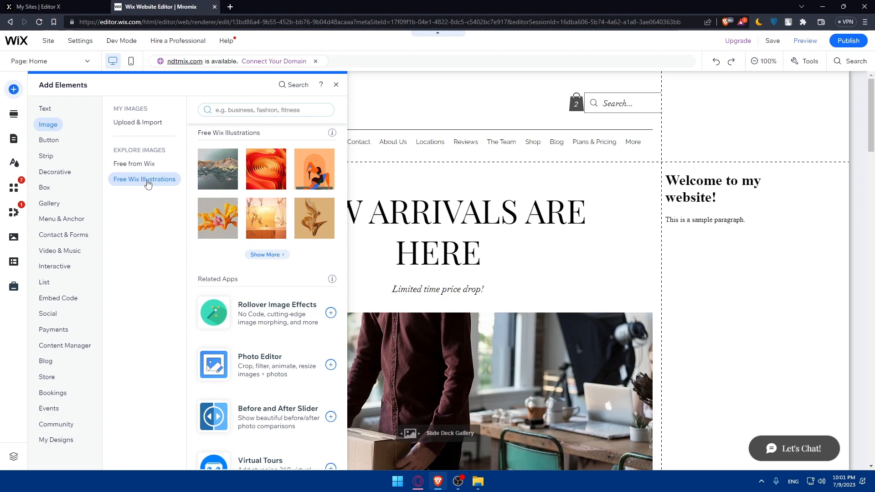
click(149, 131)
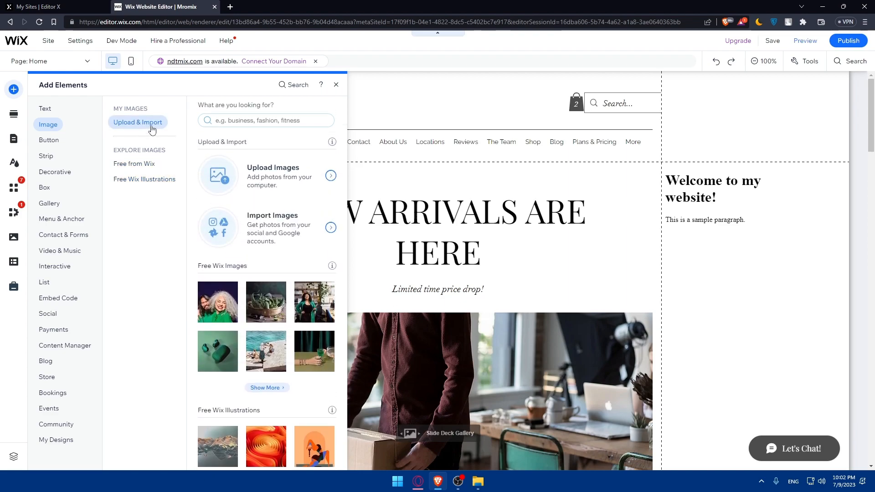
click(144, 180)
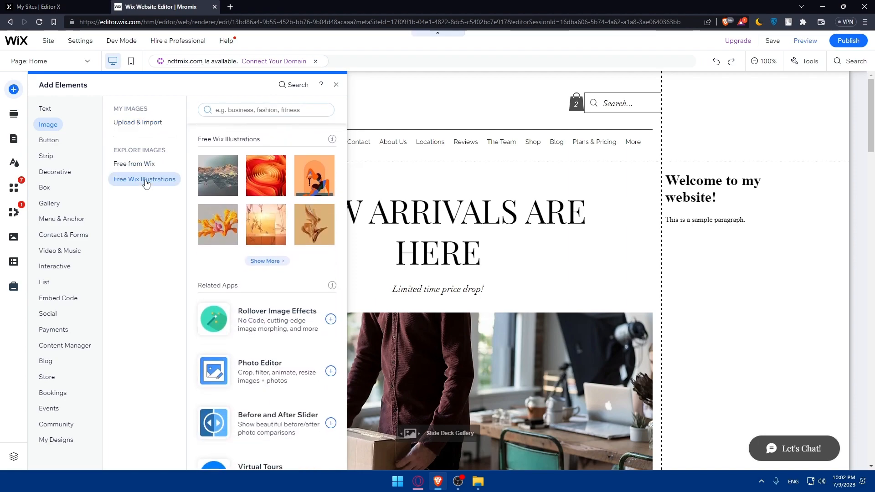
Look through the button designs that can be added, from Text & Icon Buttons and Icon Buttons to the PayPal Buttons
click(50, 142)
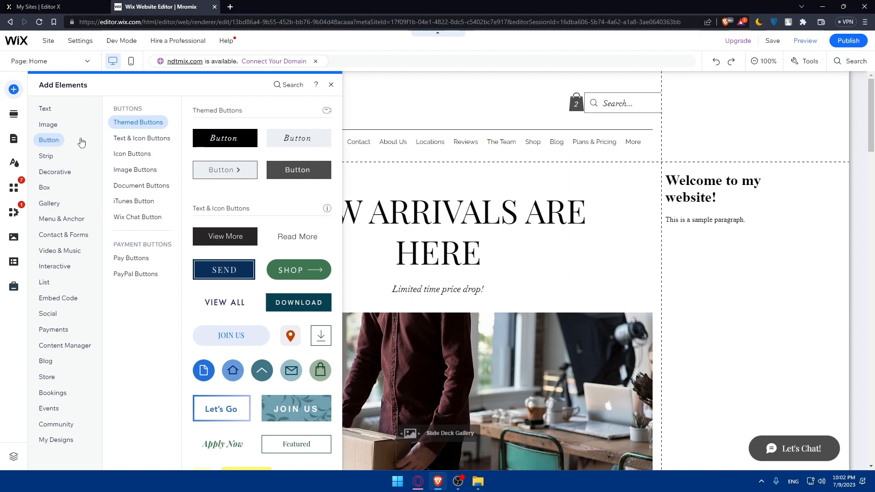
click(146, 141)
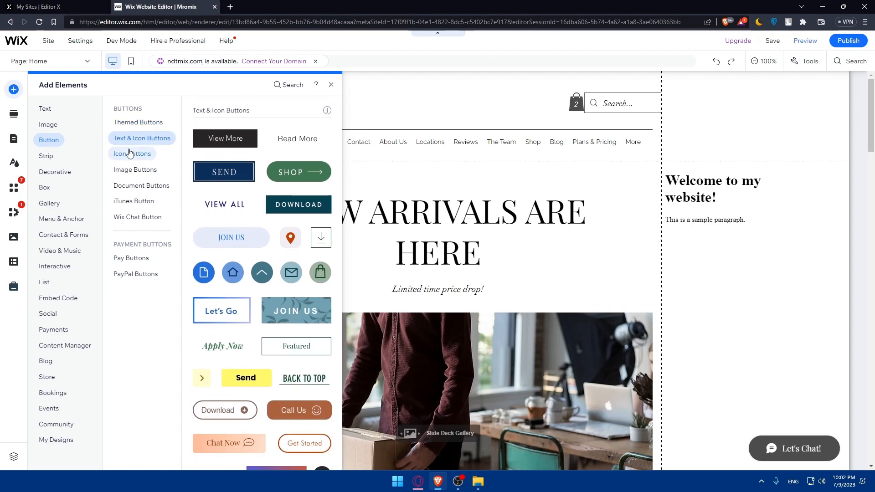
click(135, 154)
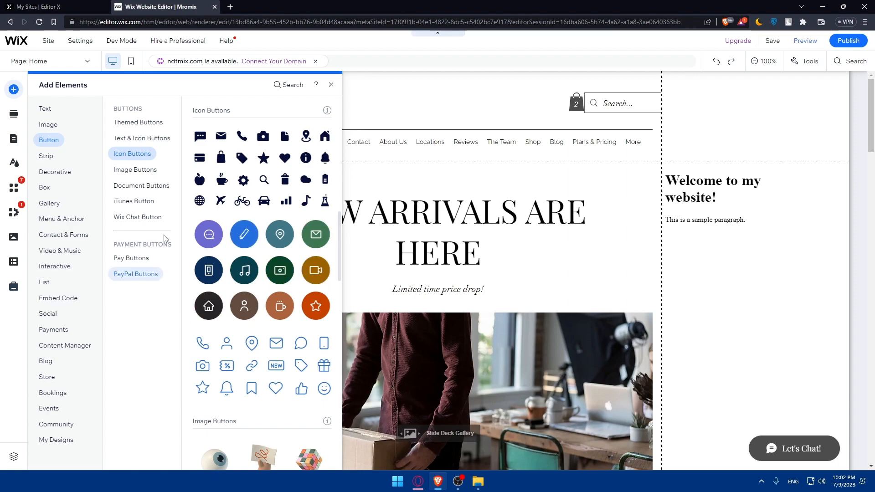
scroll(272, 323, down, 10)
scroll(267, 327, down, 2)
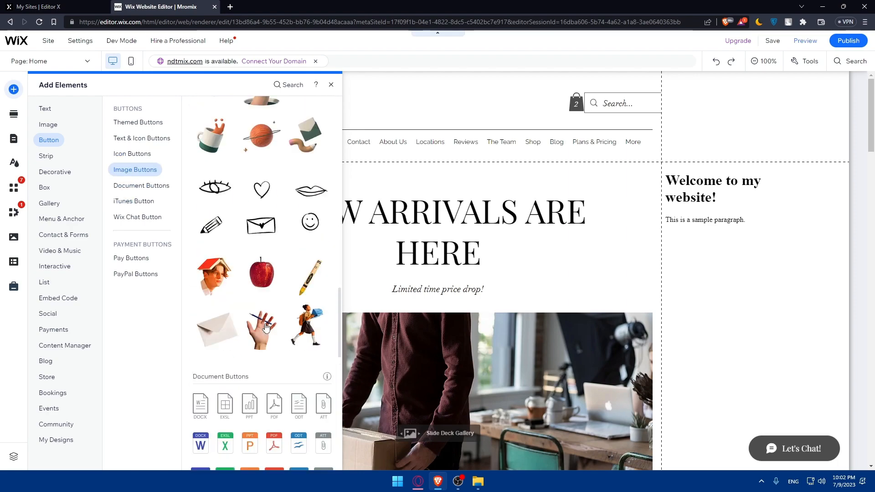
scroll(262, 324, up, 5)
scroll(258, 319, down, 12)
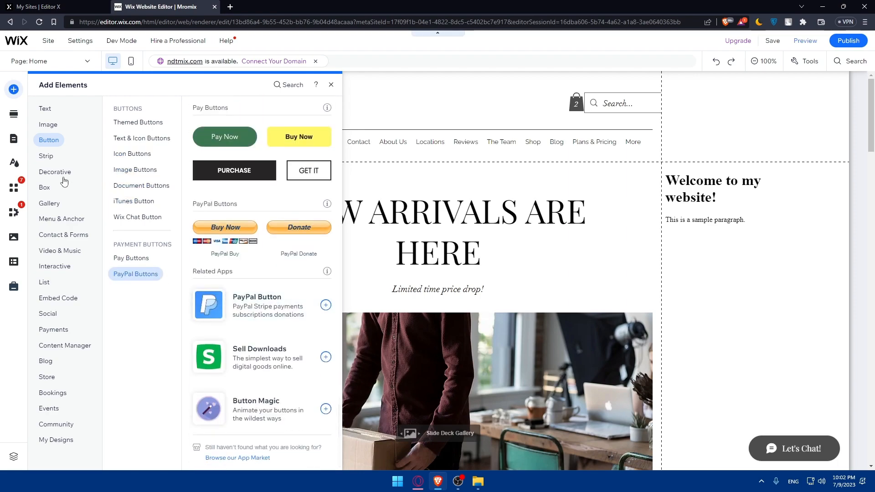
Look through the Classic, Featured, About and Services strip designs that can be added
click(48, 157)
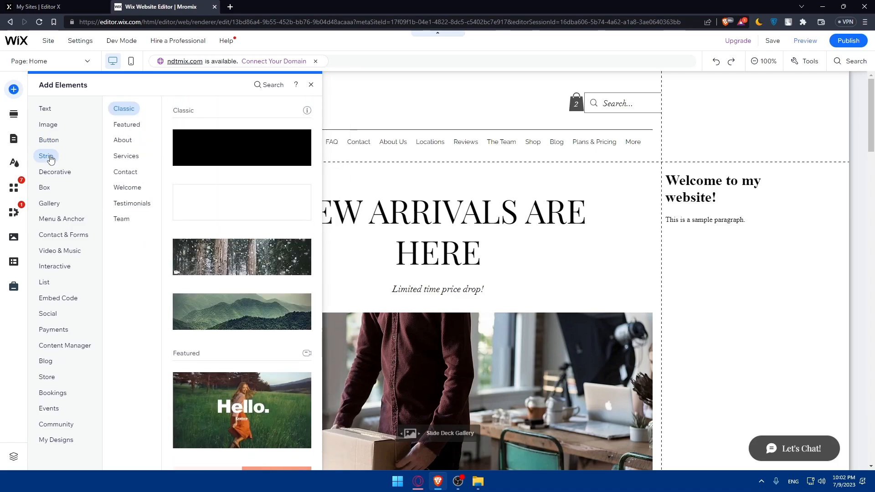
click(121, 141)
click(129, 126)
click(129, 112)
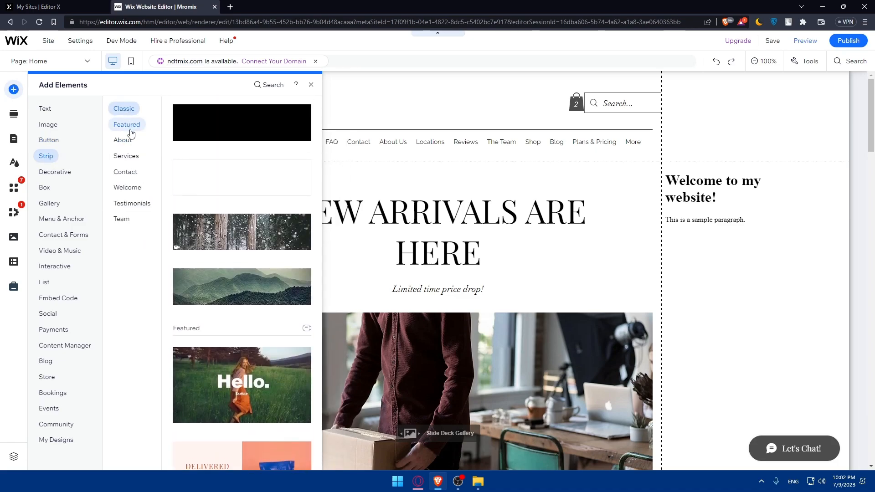
click(130, 126)
click(124, 141)
click(132, 160)
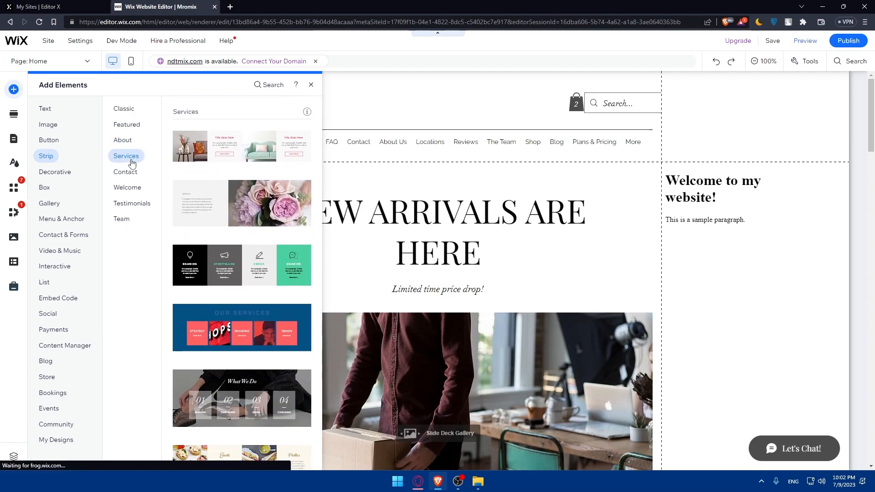
scroll(260, 262, down, 1)
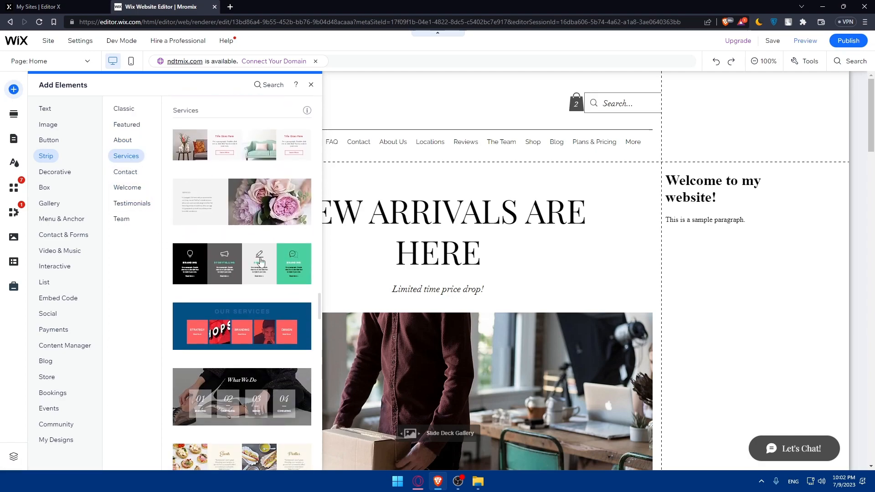
Place the pink clock VideoBox from the Decorative elements beside the Welcome section's content and delete it
click(55, 173)
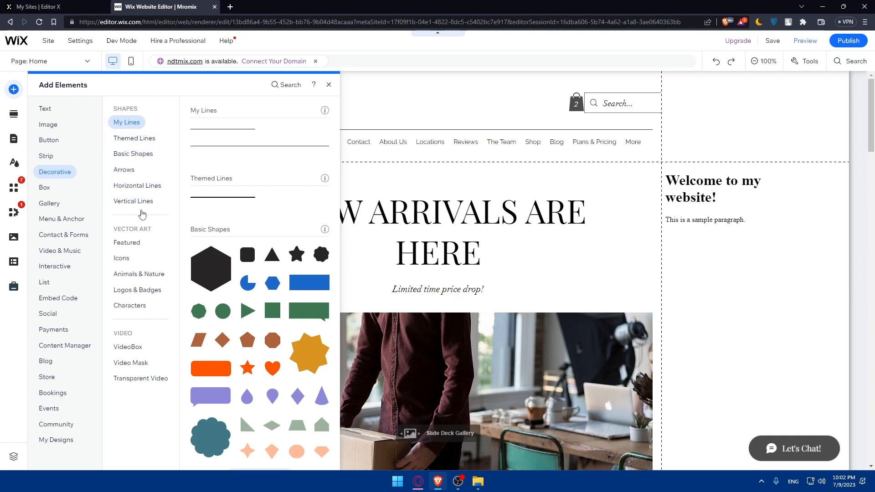
click(131, 348)
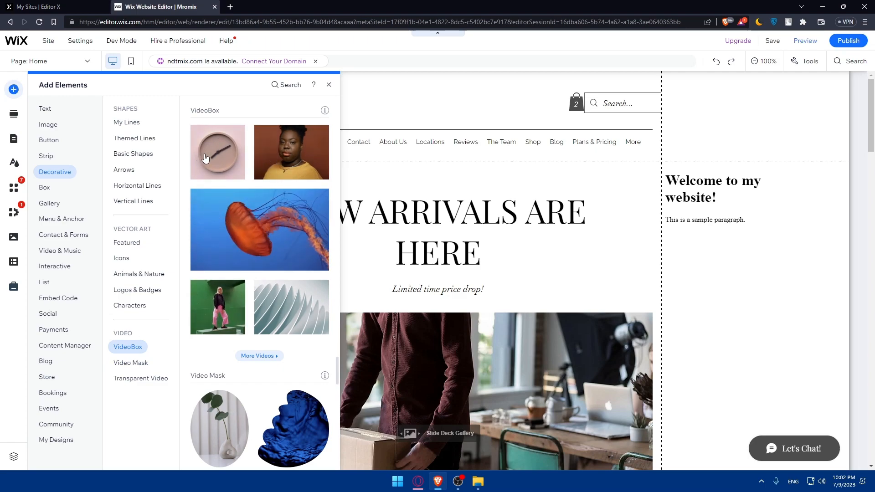
drag(215, 165, 33, 147)
scroll(258, 170, down, 5)
right_click(33, 147)
click(60, 124)
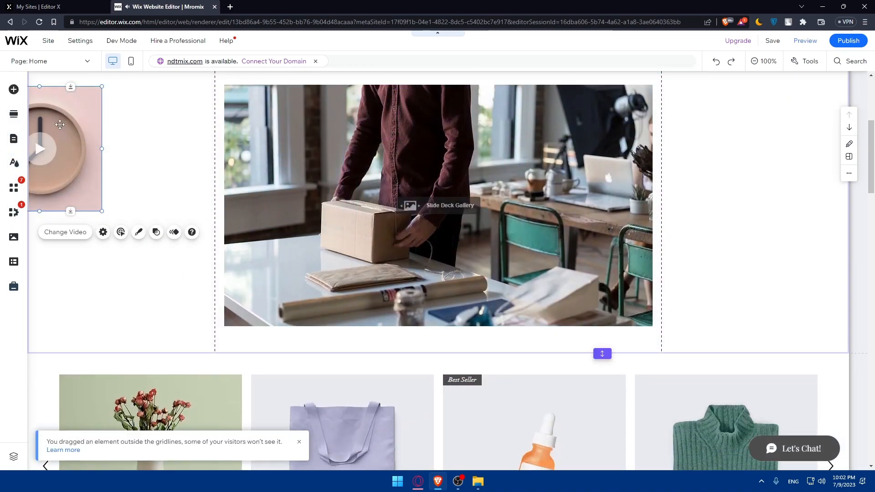
key(Delete)
Look through the Box, Gallery, Menu & Anchor, Contact & Forms, Video & Music and Interactive elements that can be added
click(14, 90)
click(14, 90)
click(21, 111)
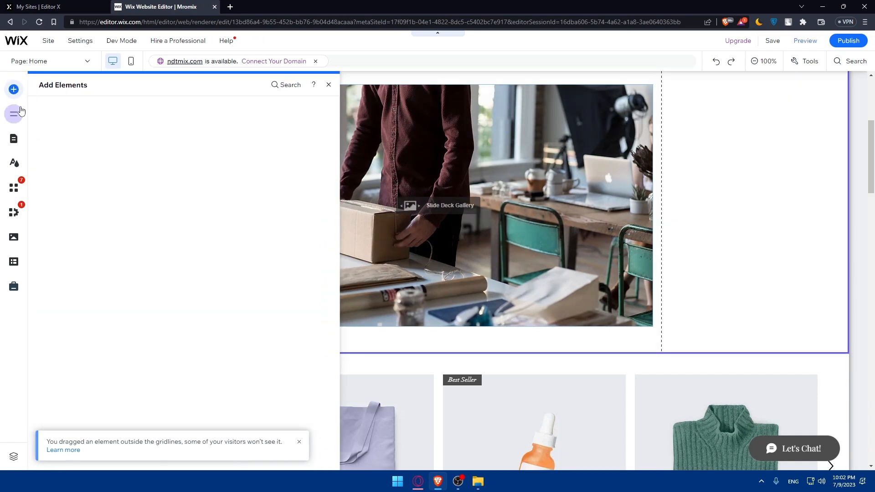
click(44, 187)
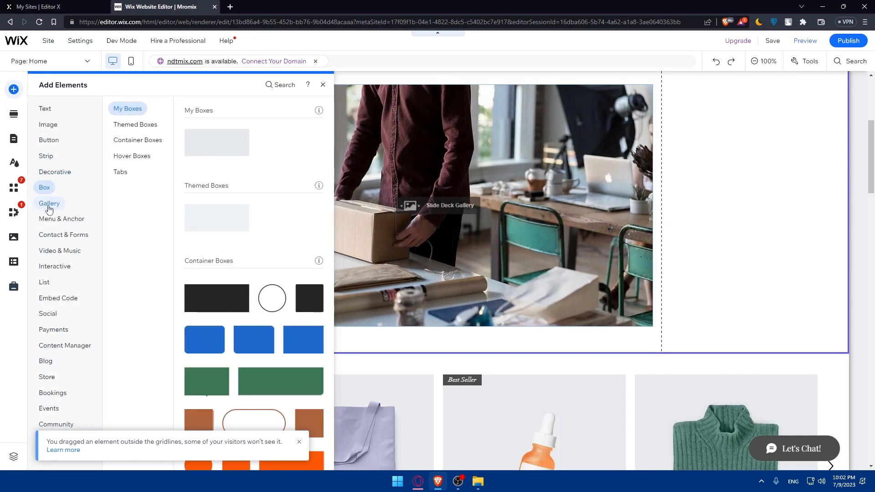
click(50, 204)
click(55, 219)
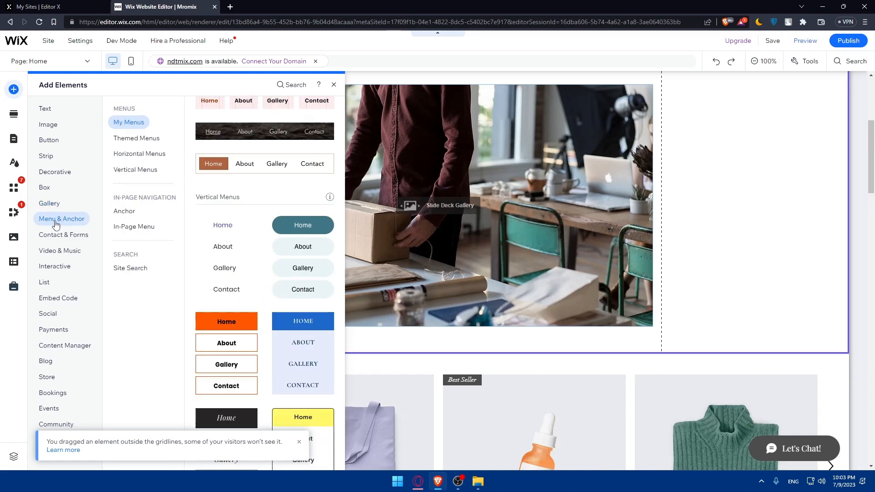
click(58, 235)
click(64, 251)
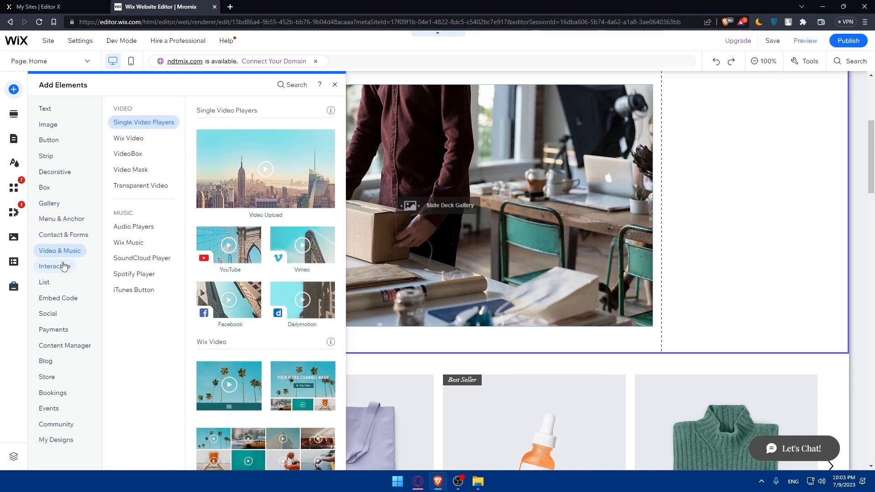
click(65, 266)
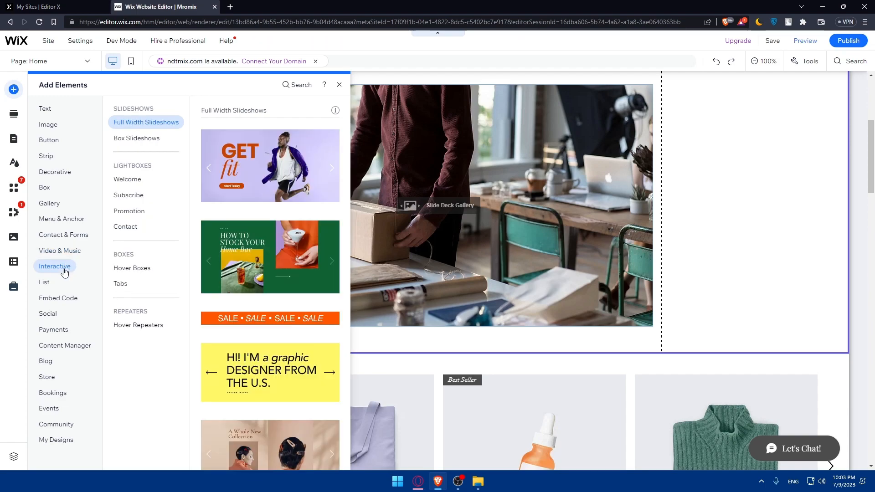
Look through the Embed Code, Social, Payments, Content Manager, Bookings and My Designs element categories
mouse_move(64, 300)
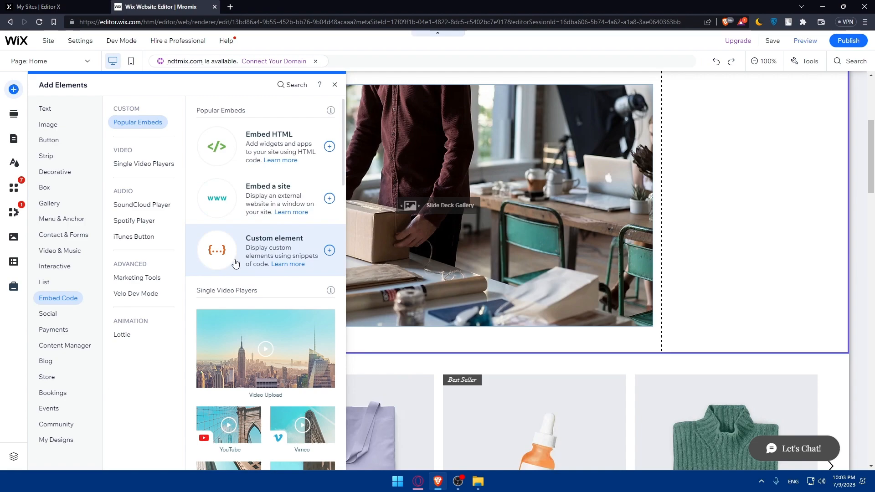
click(49, 314)
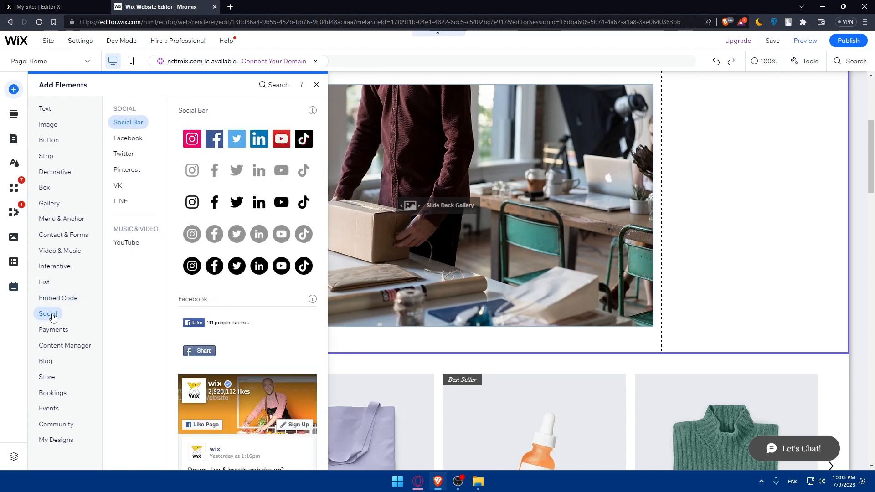
mouse_move(54, 334)
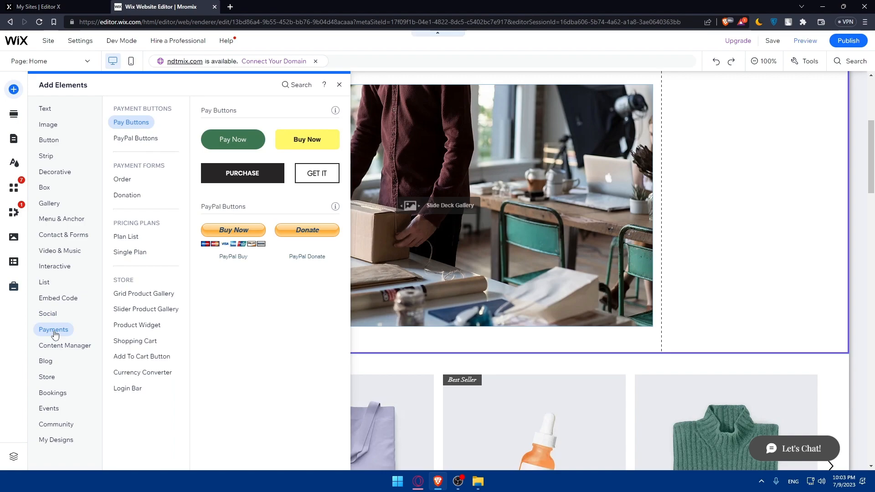
mouse_move(72, 351)
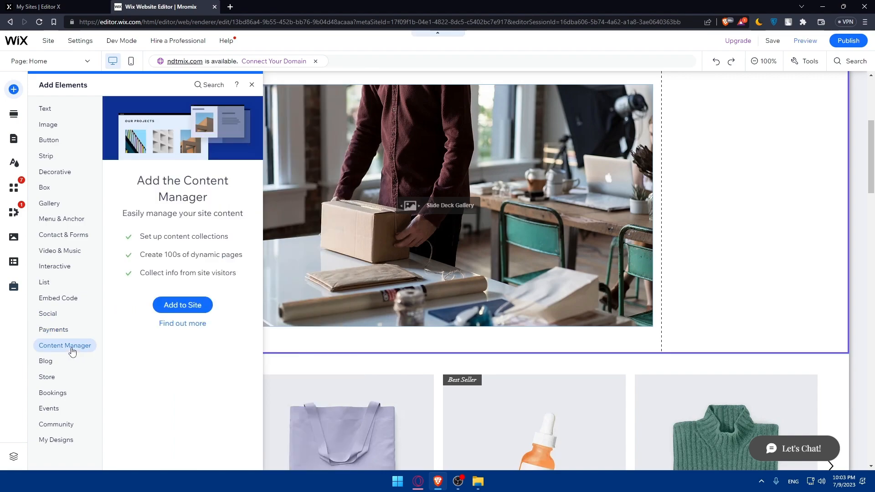
mouse_move(52, 398)
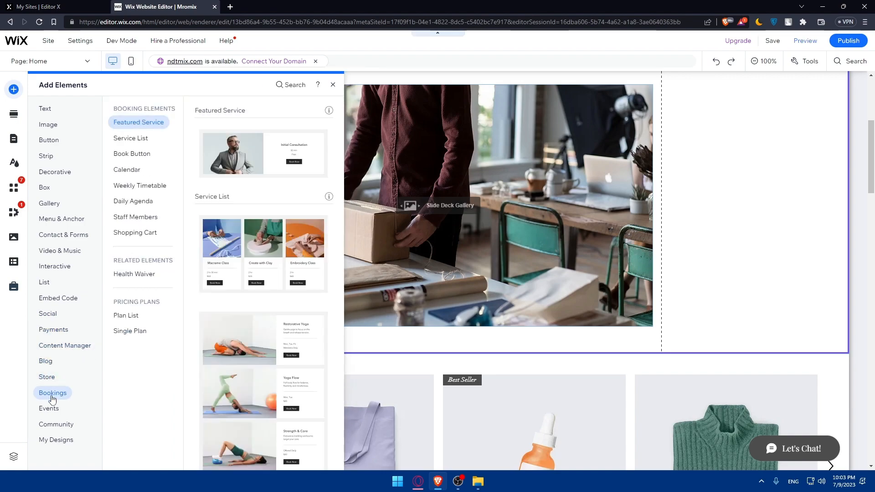
mouse_move(56, 441)
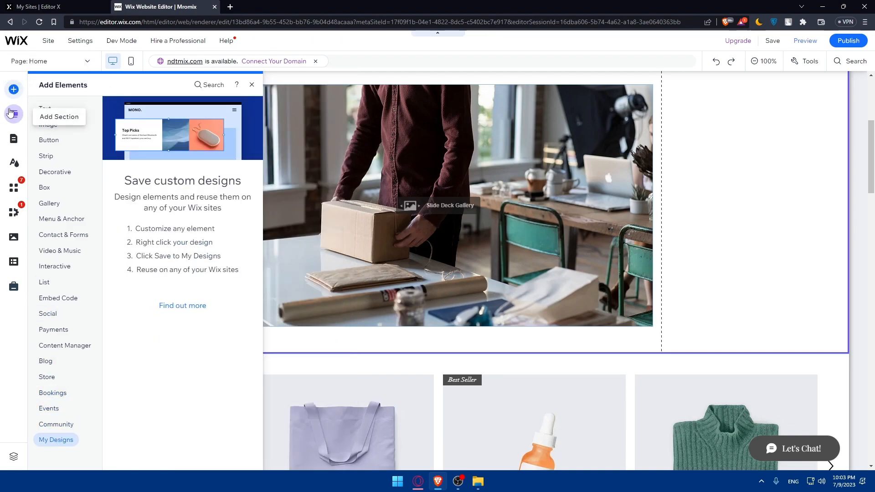
Look through the Wix App Market, My Business, Media, Content Manager and Marketing & SEO areas of the editor
click(23, 182)
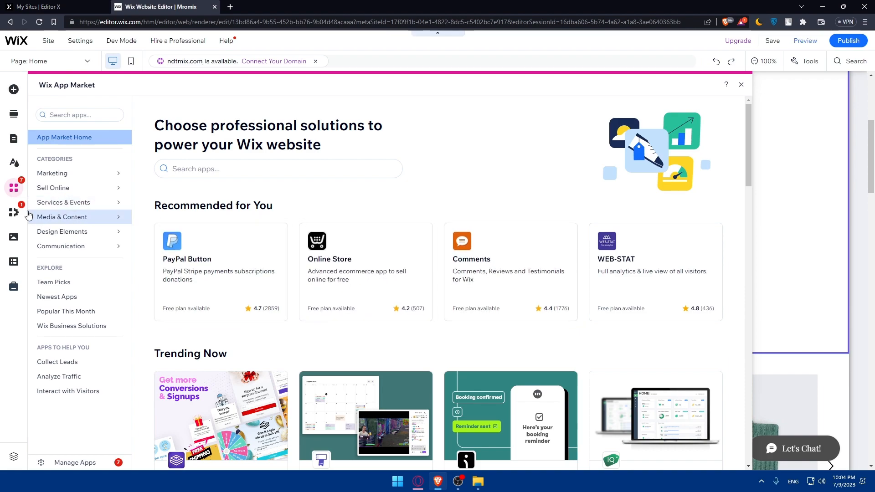
click(14, 214)
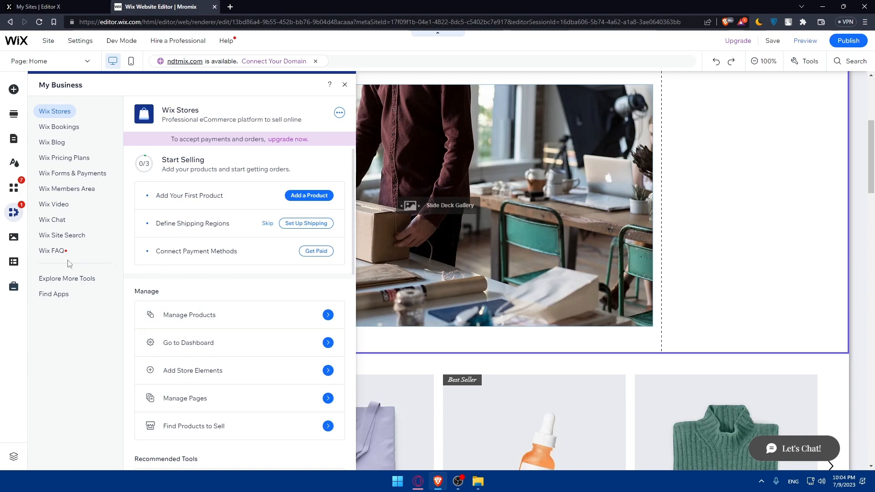
click(14, 237)
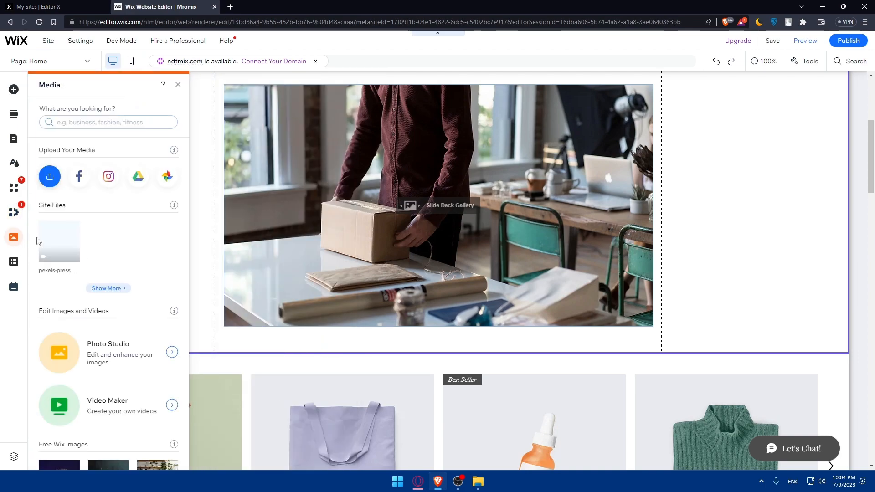
click(13, 261)
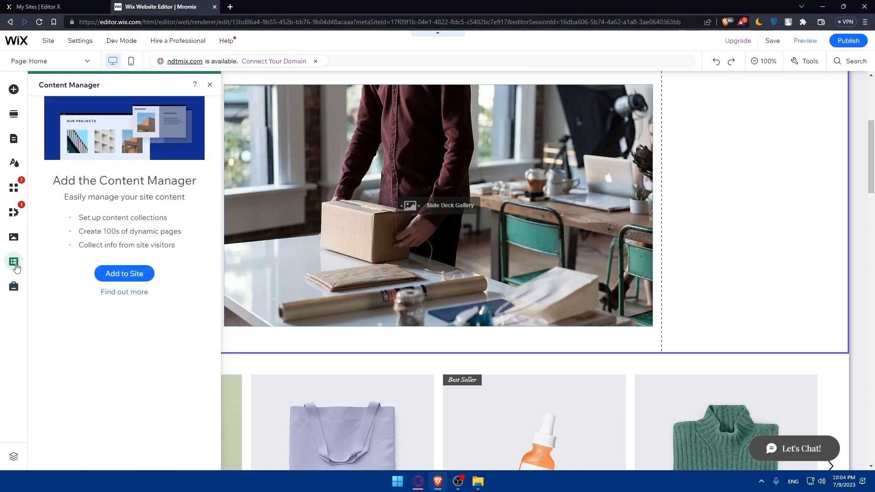
click(13, 287)
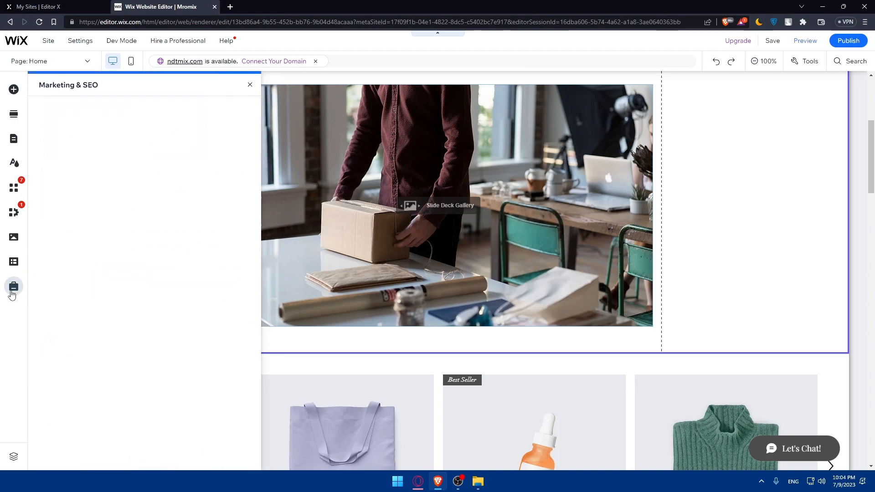
Look through the page's layers, from the header elements and sections to the footer, and return to an unobstructed view of the page's start
click(14, 457)
scroll(684, 310, down, 1)
scroll(684, 310, up, 1)
scroll(684, 310, down, 1)
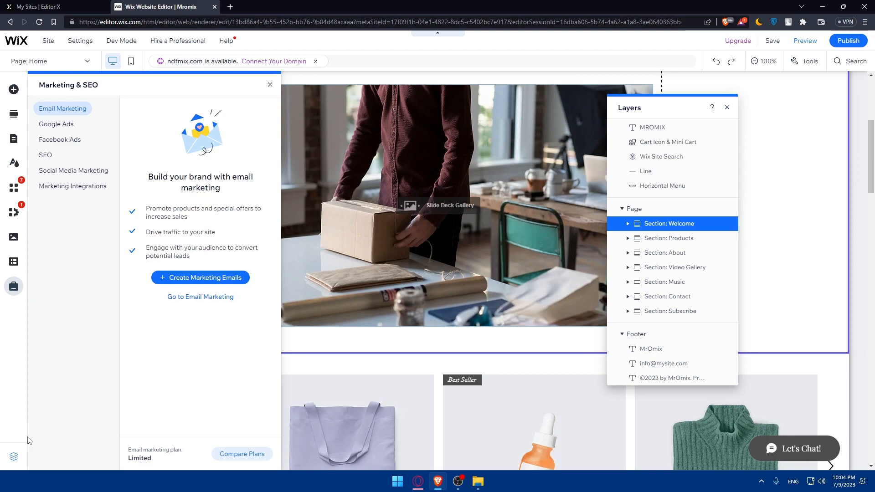
click(727, 107)
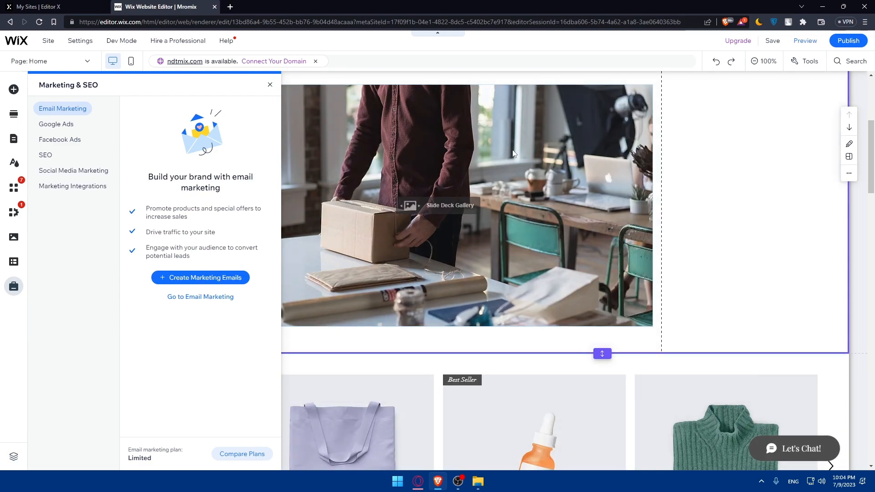
click(439, 78)
scroll(358, 166, up, 5)
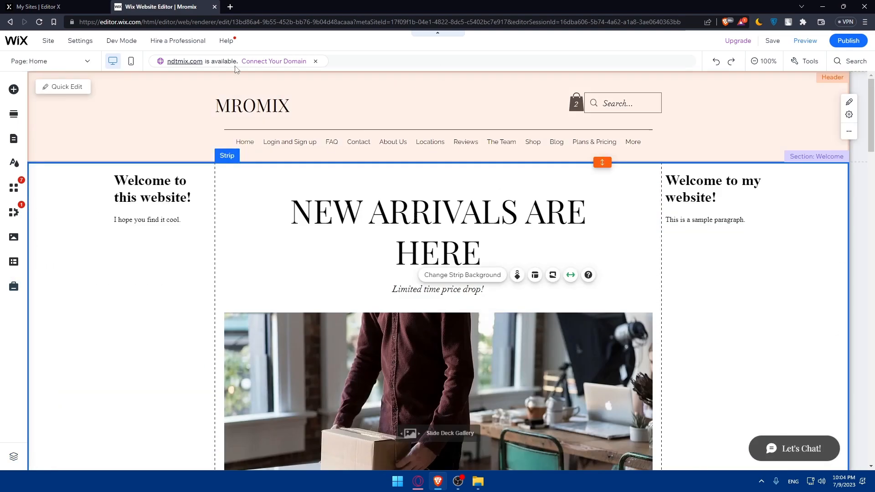
click(381, 55)
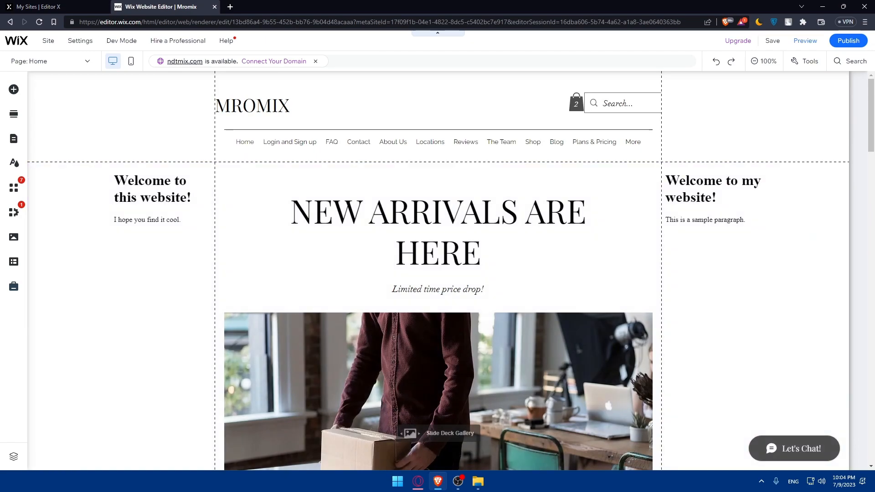